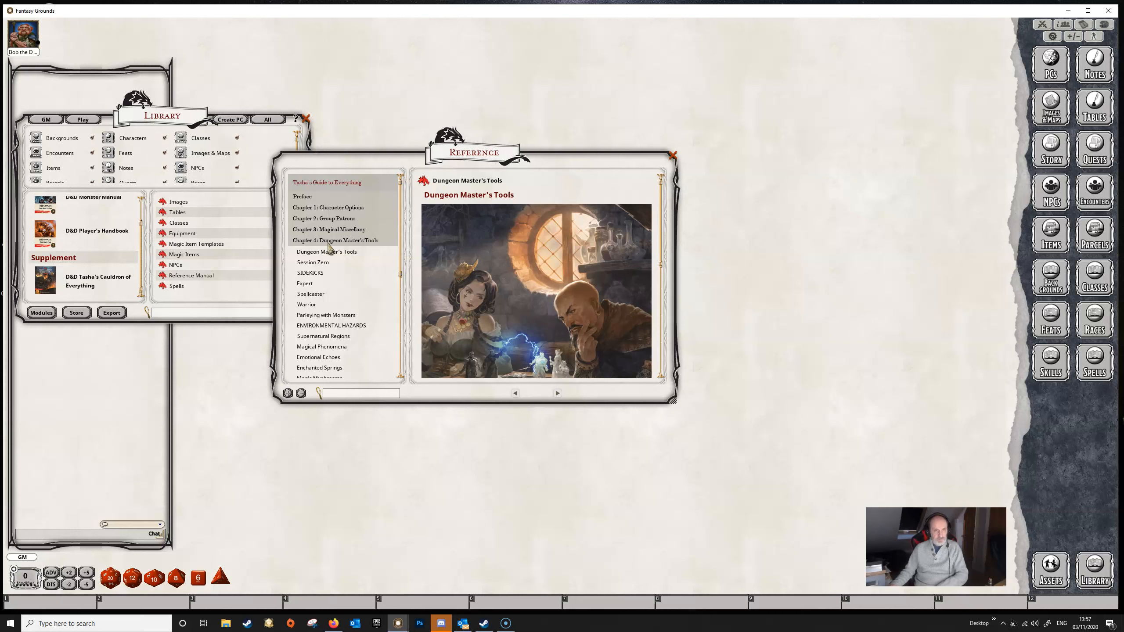
- Read the Sidekicks entry in Chapter 4 of the Tasha's reference manual, including the sections on creating a sidekick and gaining a class
click(316, 273)
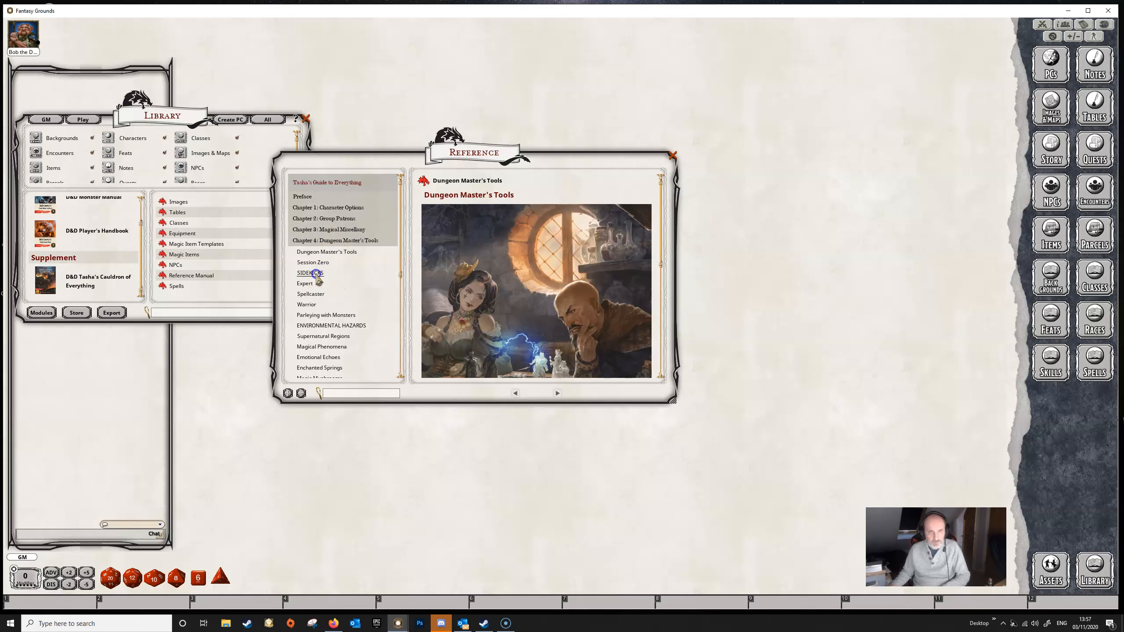
click(434, 222)
click(422, 181)
scroll(364, 268, down, 2)
scroll(364, 268, down, 5)
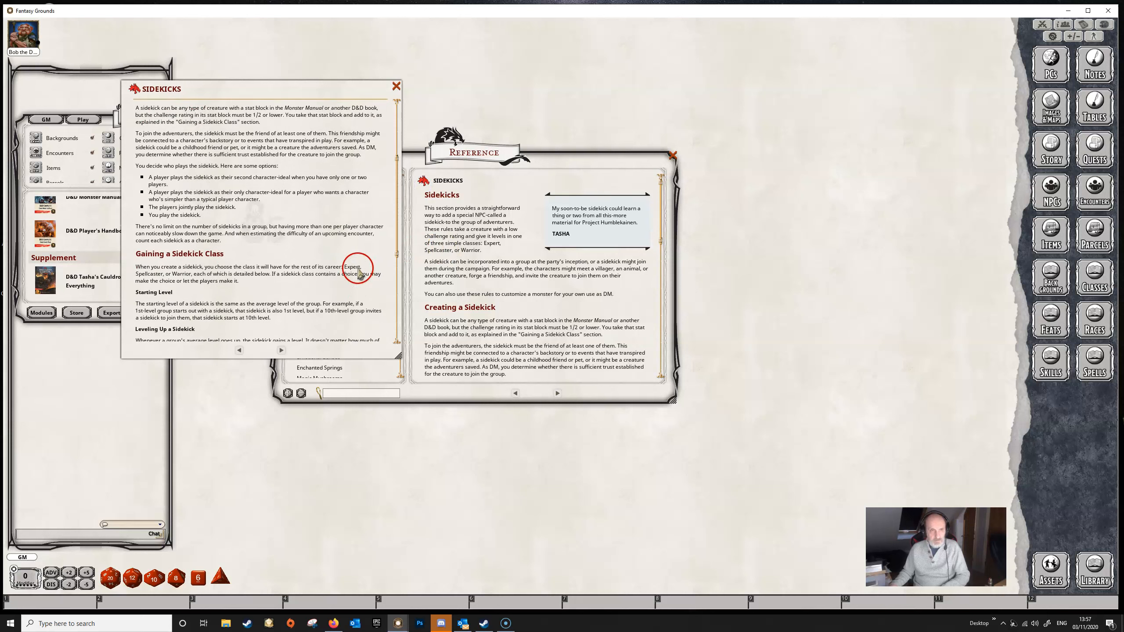
click(396, 87)
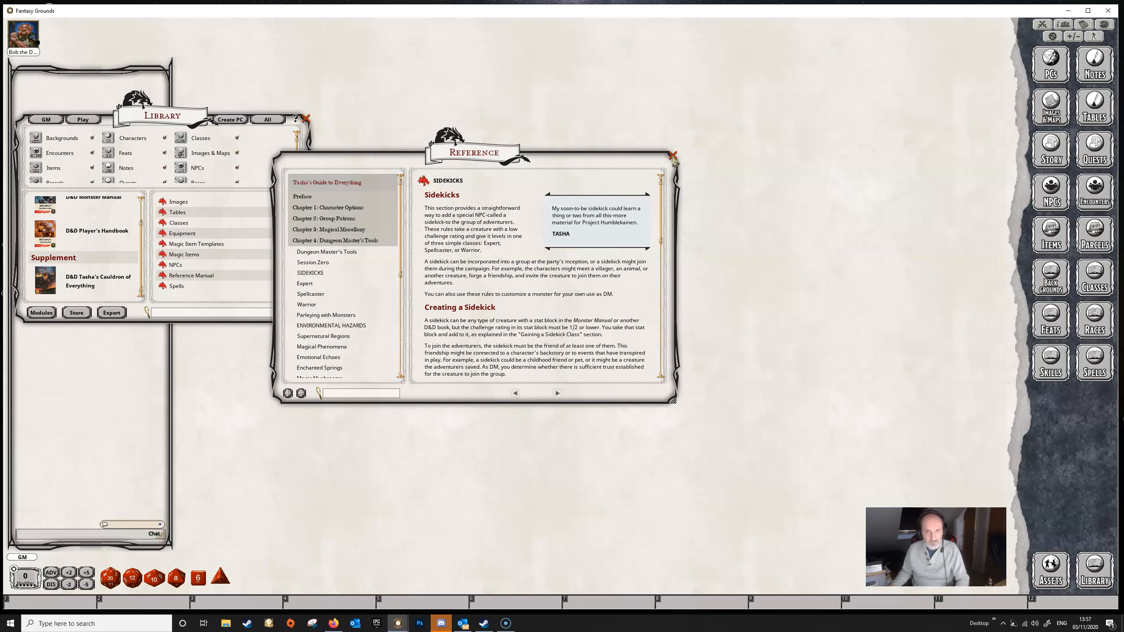
- Close the reference manual and the library, and bring up the list of character classes
click(673, 156)
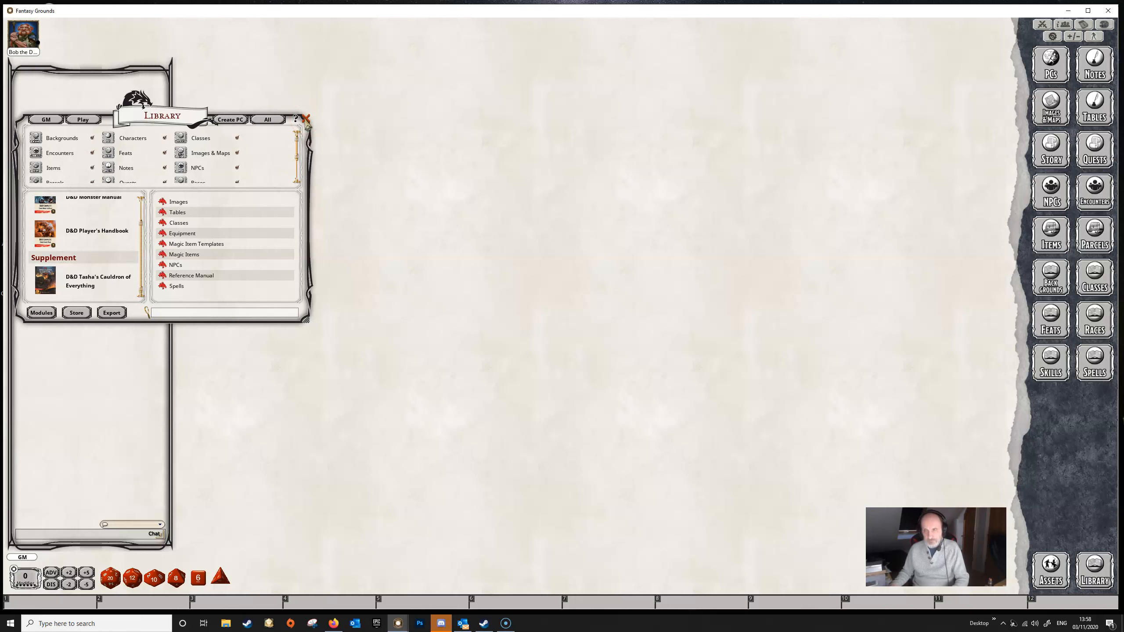
click(306, 118)
click(1095, 287)
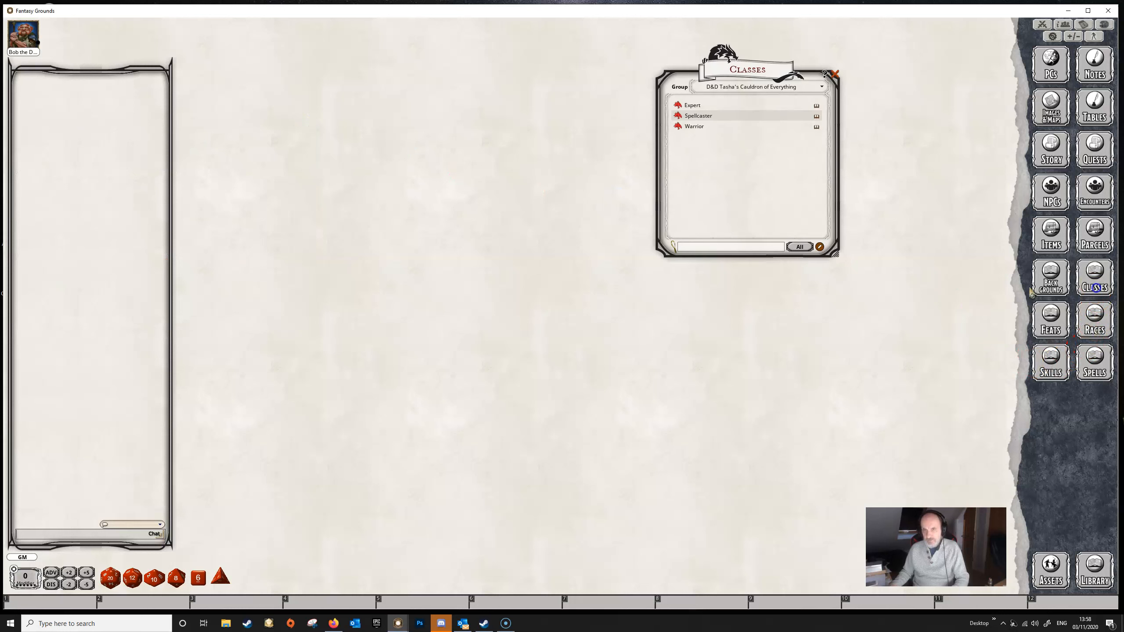
drag(748, 69, 555, 127)
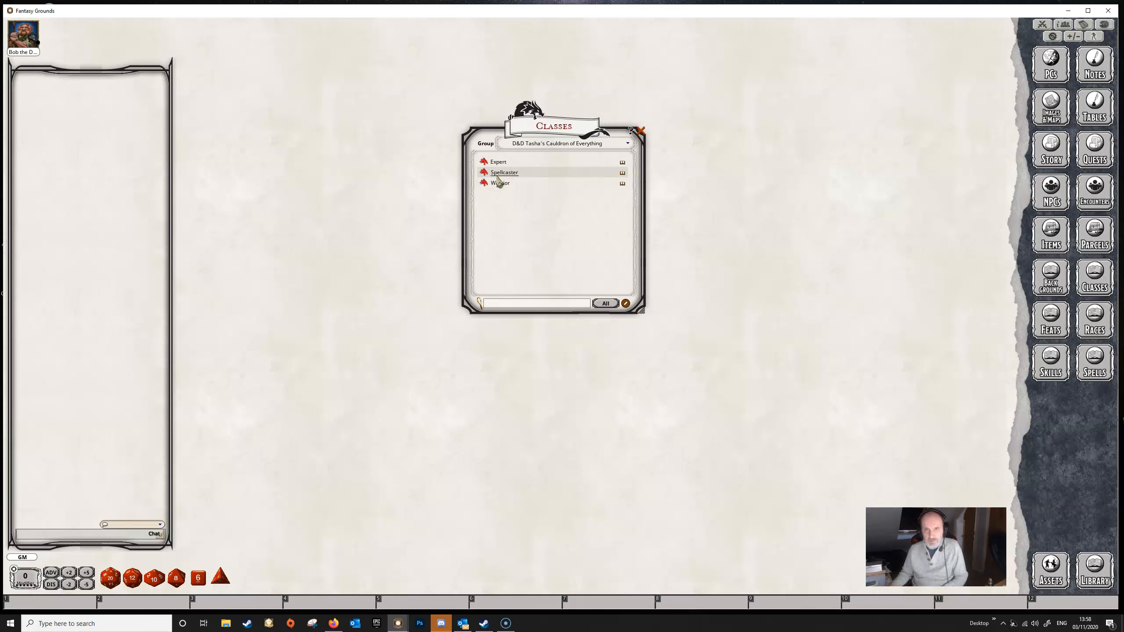
- Duplicate the Spellcaster class and open the copy in an enlarged window with the class list closed
click(483, 174)
drag(483, 174, 545, 206)
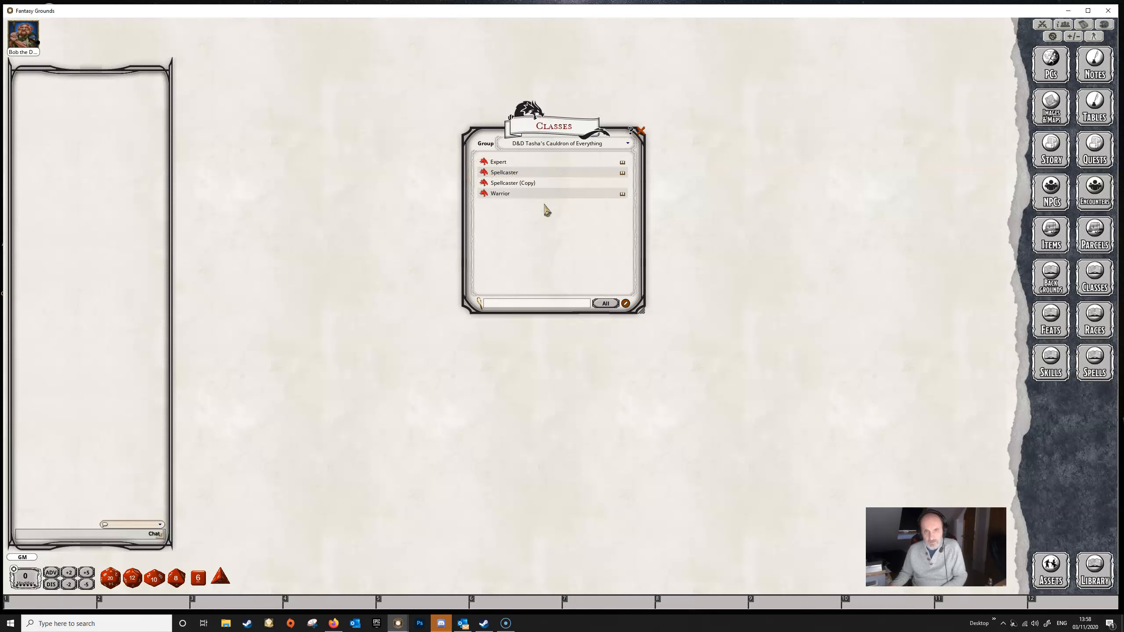
click(515, 185)
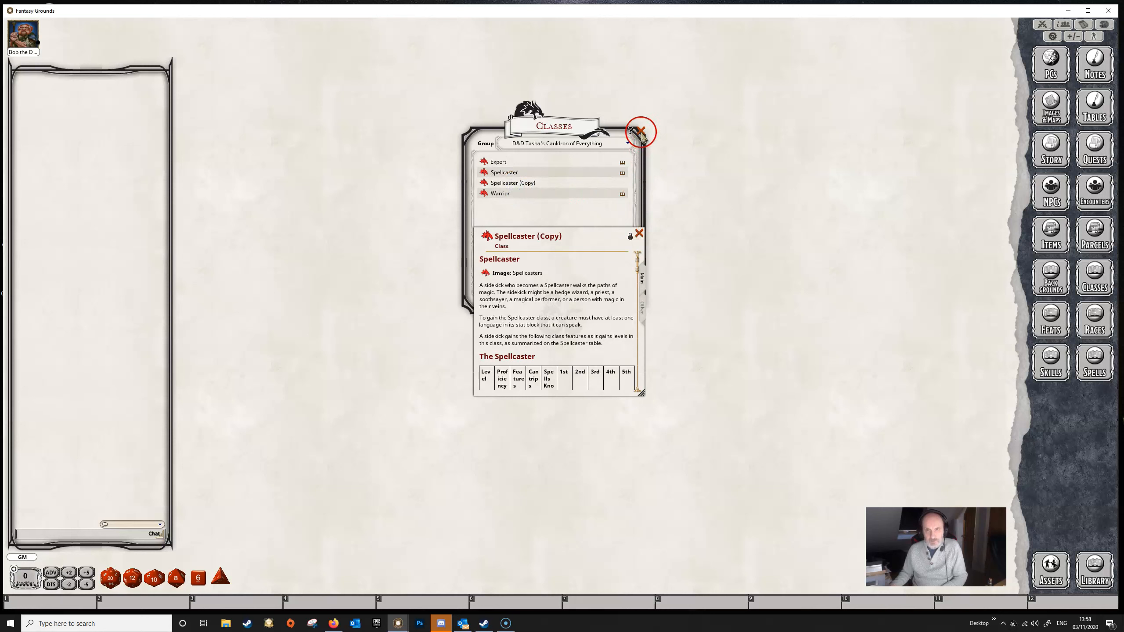
click(640, 132)
drag(598, 231, 411, 73)
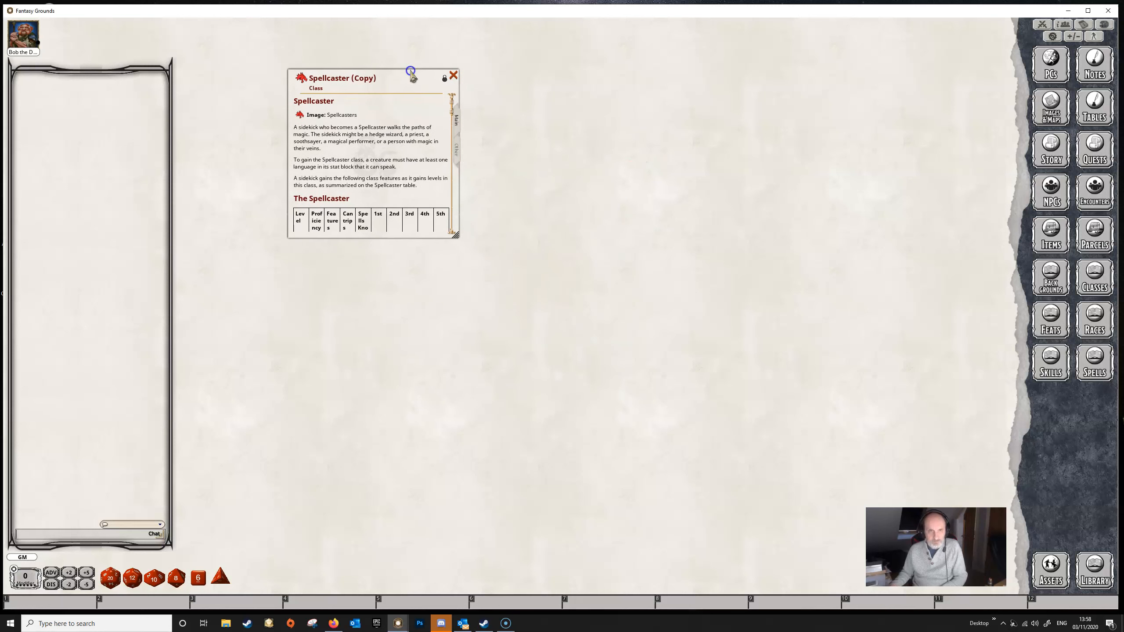
drag(457, 236, 557, 404)
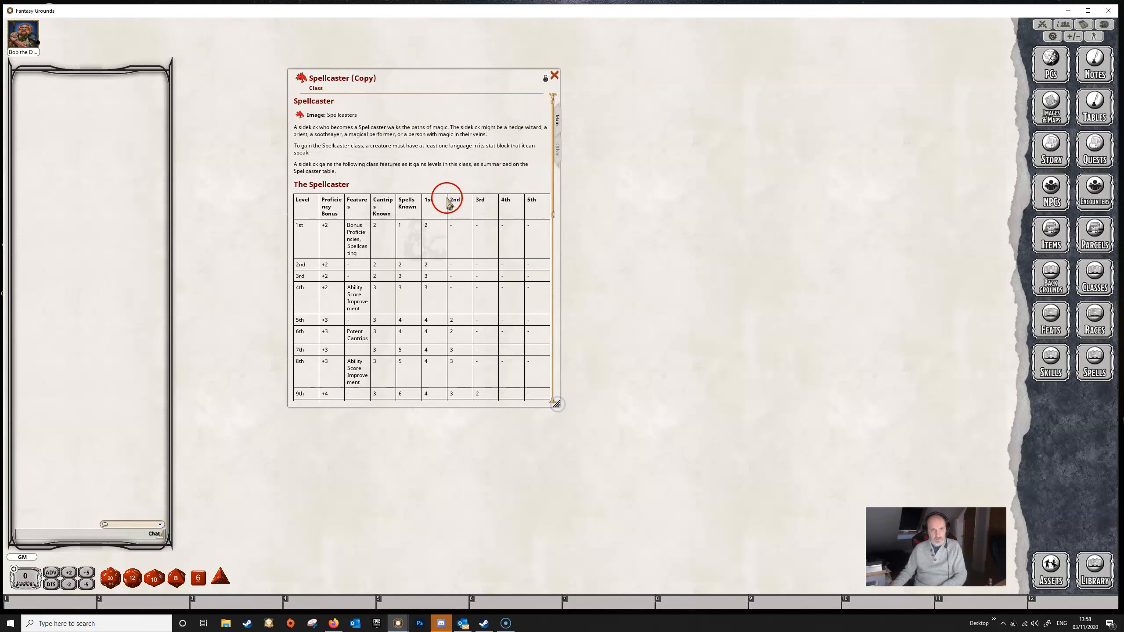
- Examine the Spellcaster copy's level table, hit points, proficiencies and list of features
scroll(449, 201, down, 5)
scroll(449, 202, down, 5)
scroll(441, 217, down, 3)
drag(440, 216, 434, 277)
scroll(434, 283, up, 5)
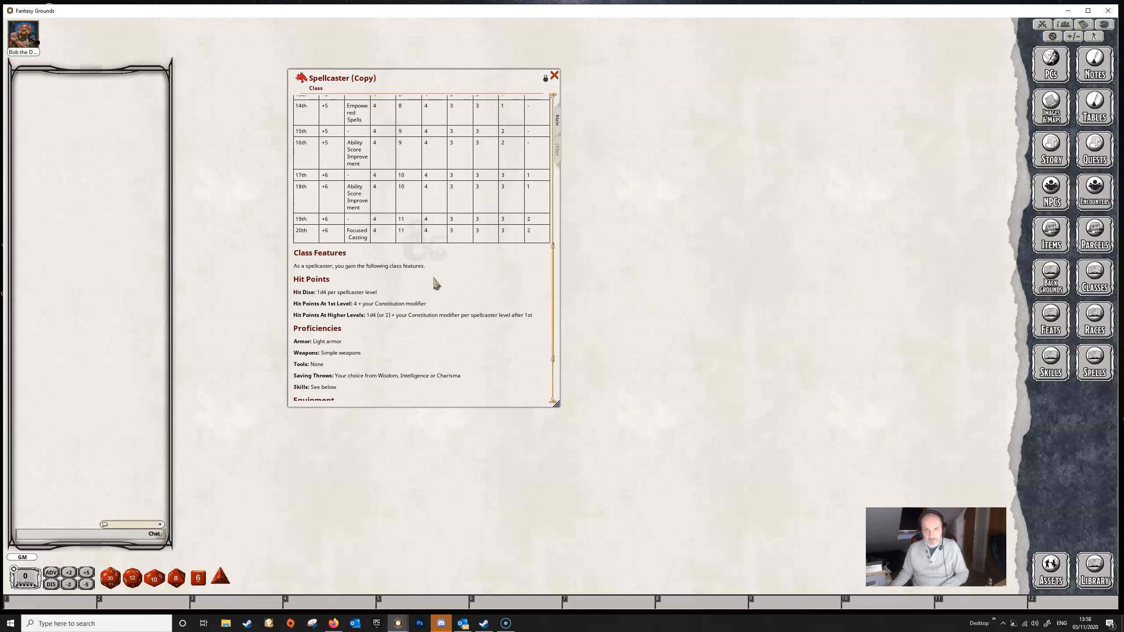
scroll(434, 283, up, 6)
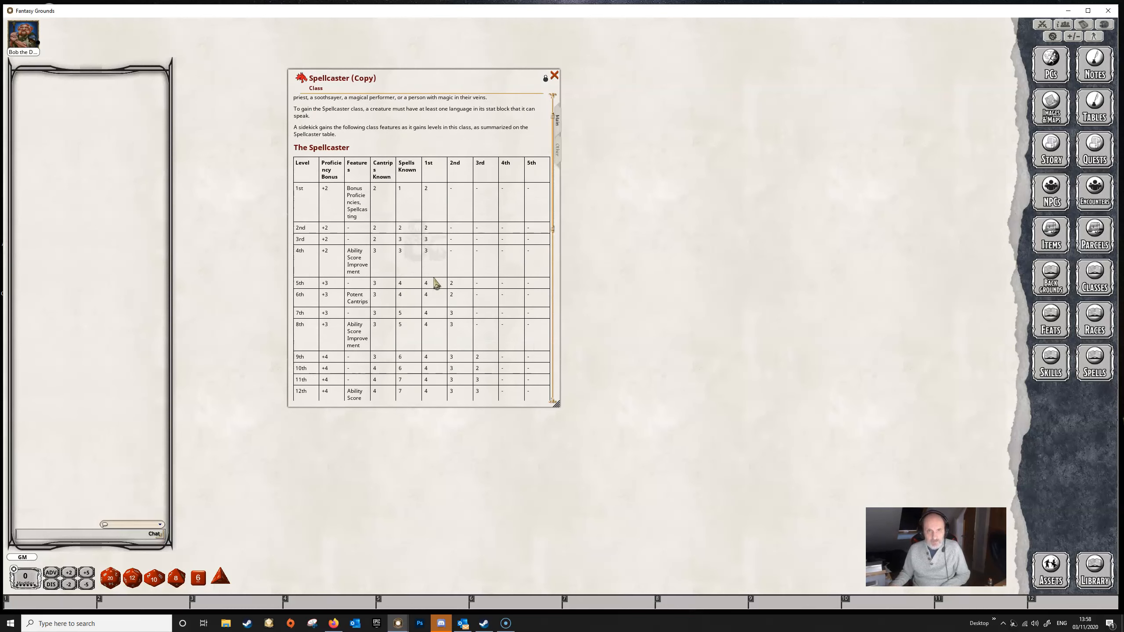
drag(510, 176, 583, 147)
click(558, 153)
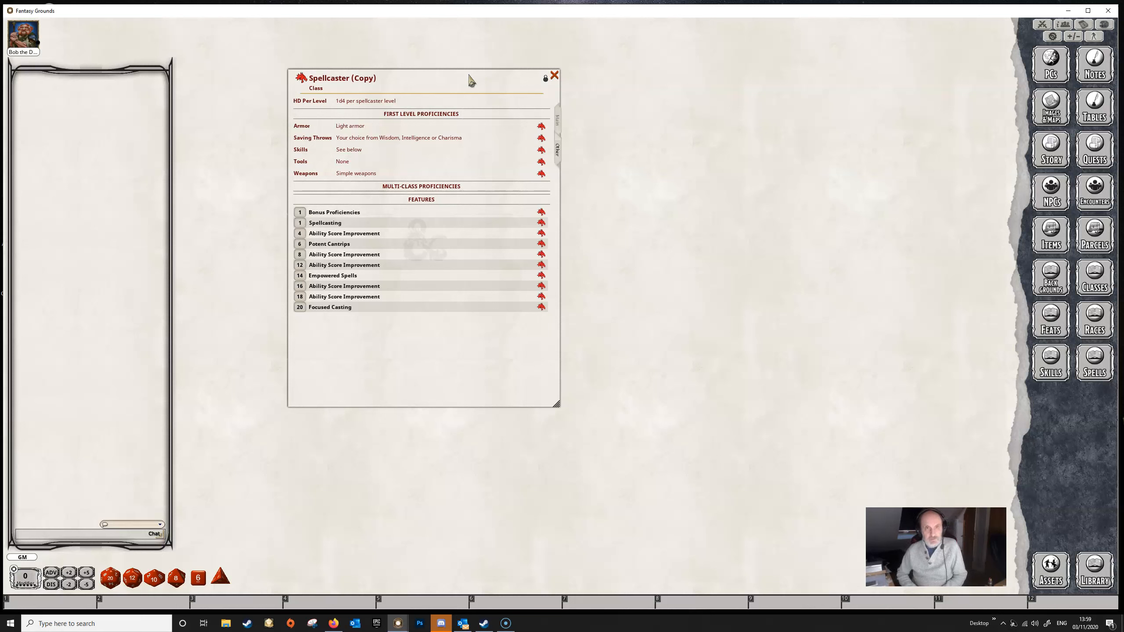
- Duplicate the Monster Manual Kobold NPC and place the copy's record beside the Spellcaster class window
click(1053, 189)
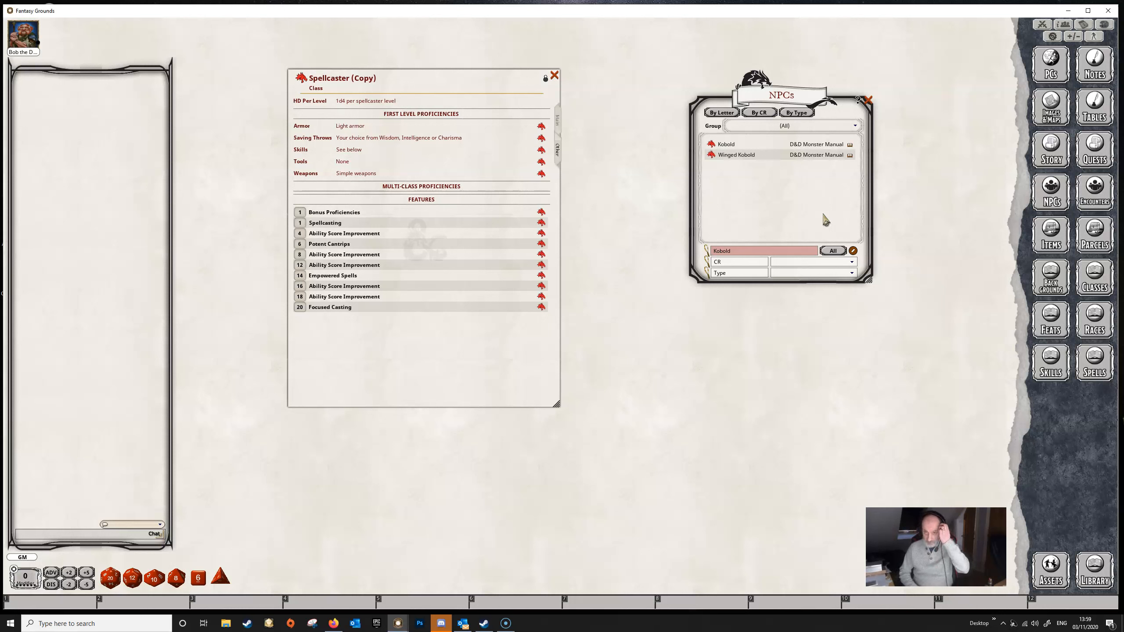
click(726, 146)
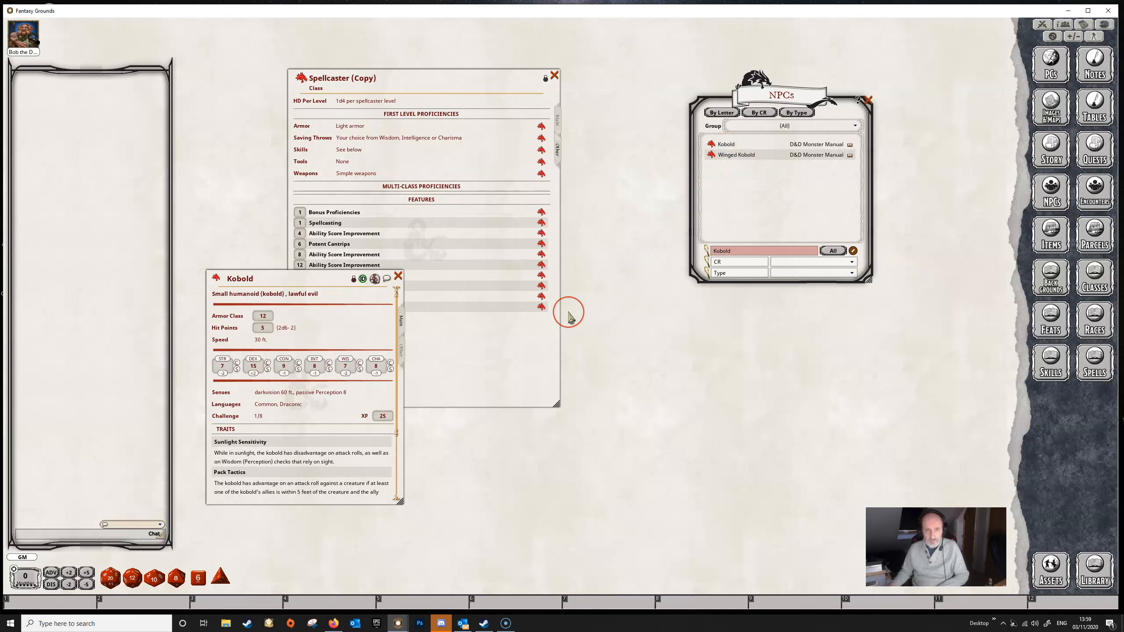
click(398, 276)
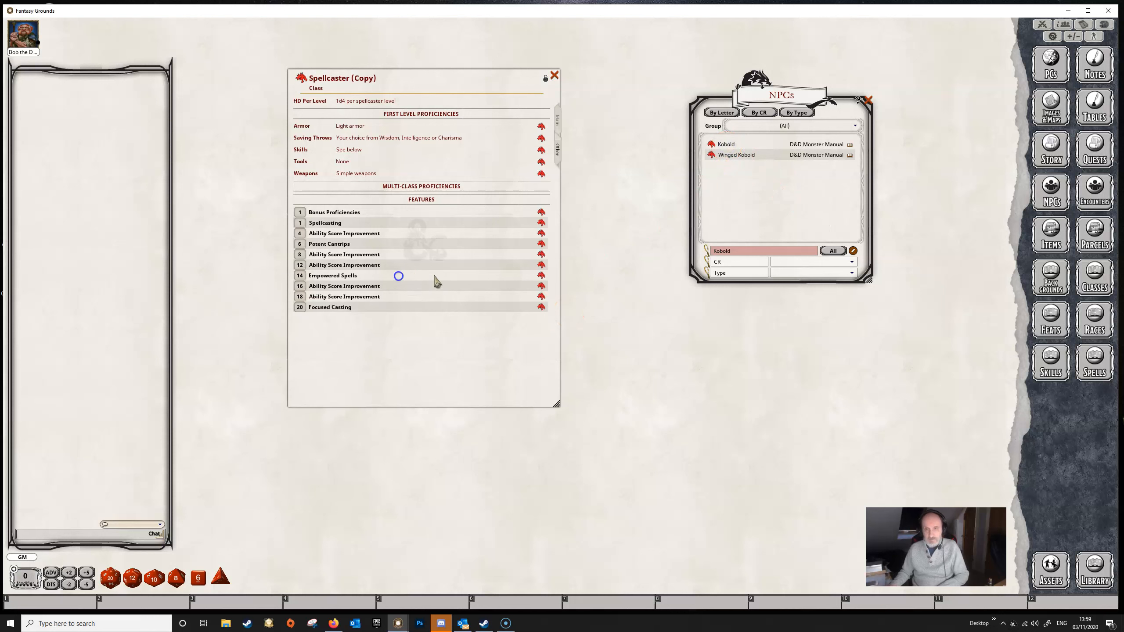
drag(711, 147, 738, 142)
click(738, 144)
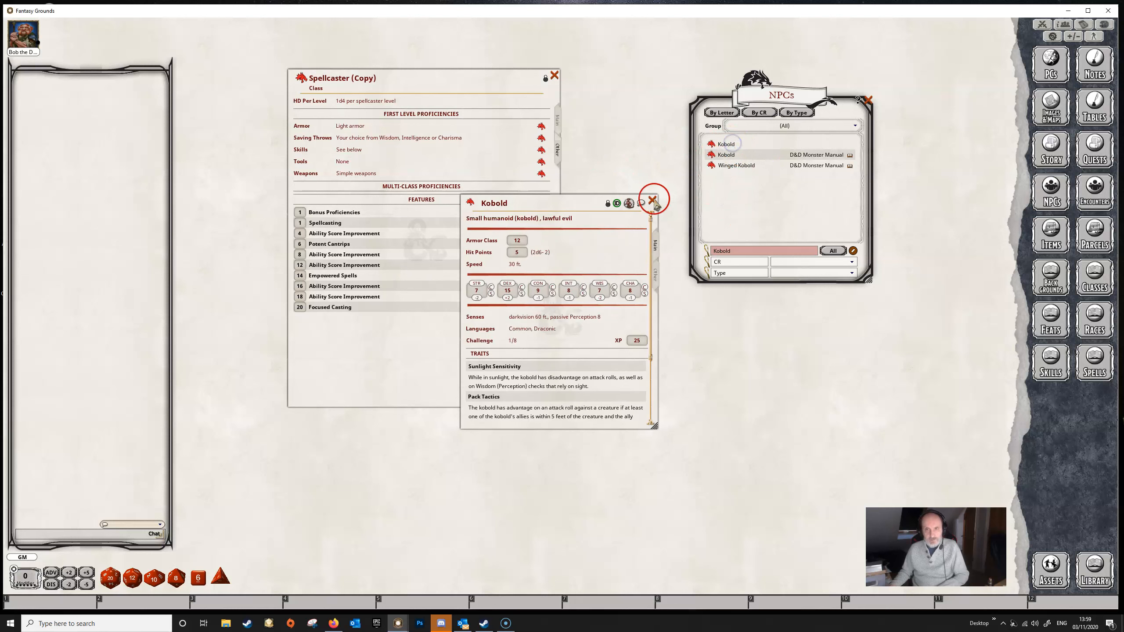
drag(581, 204, 343, 302)
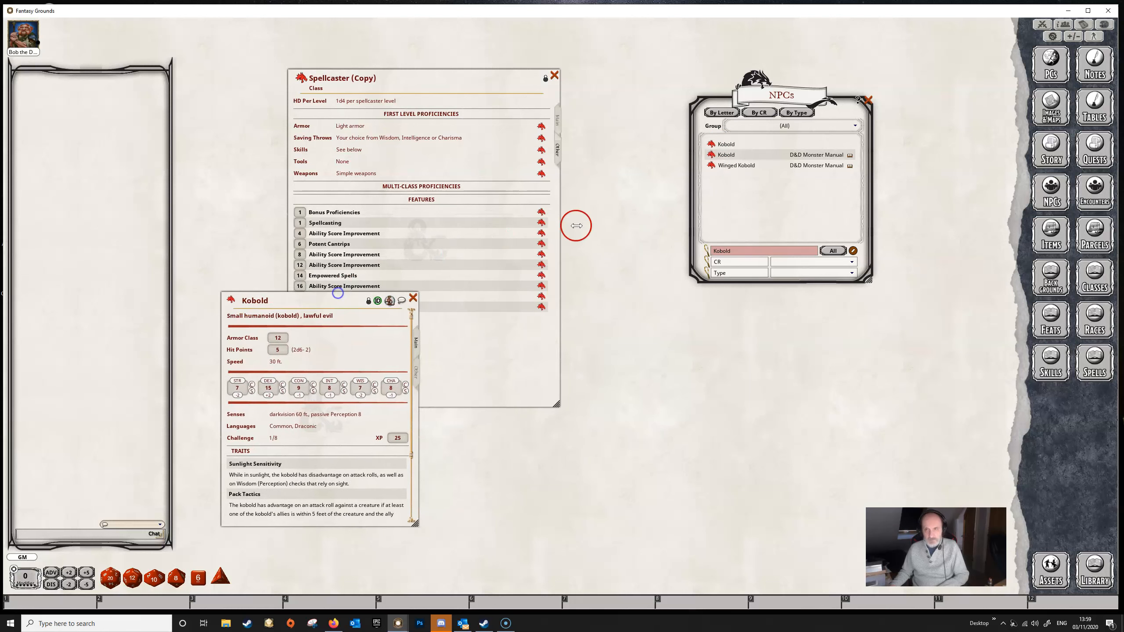
click(868, 100)
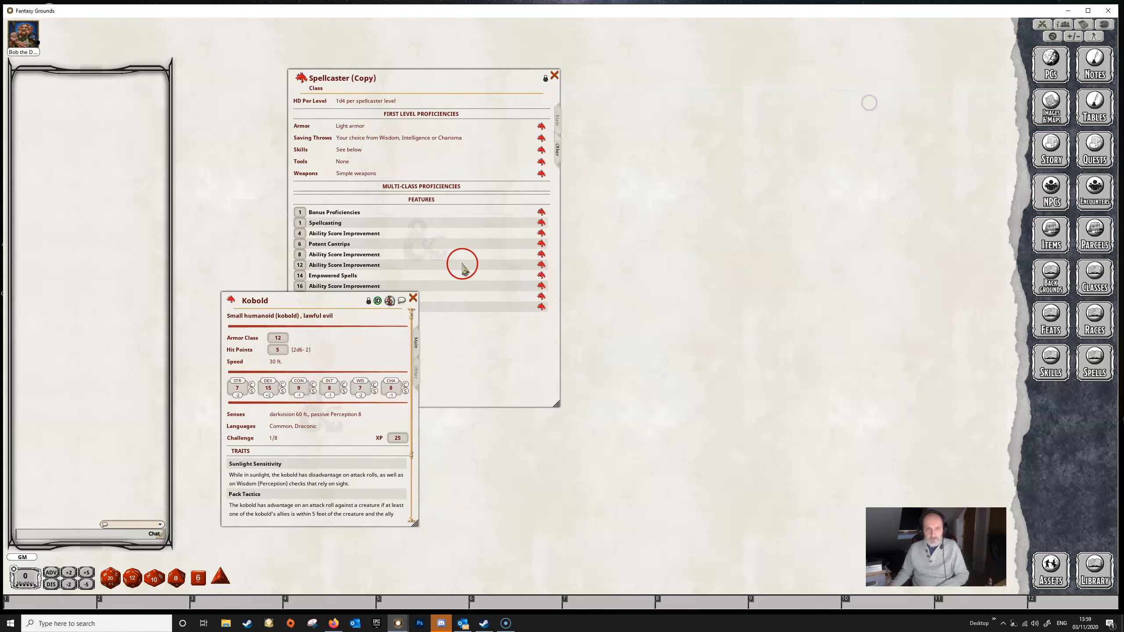
drag(346, 302, 702, 74)
- Unlock the Spellcaster copy and set its hit dice per level to 1d6 per spellcaster level
click(439, 151)
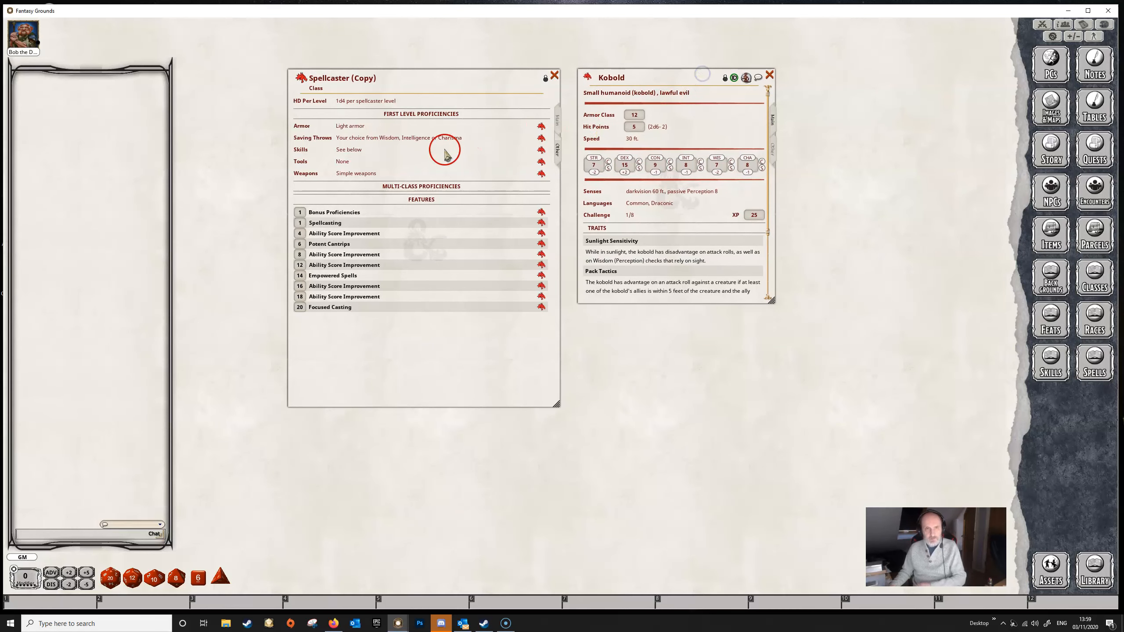
click(435, 155)
click(327, 104)
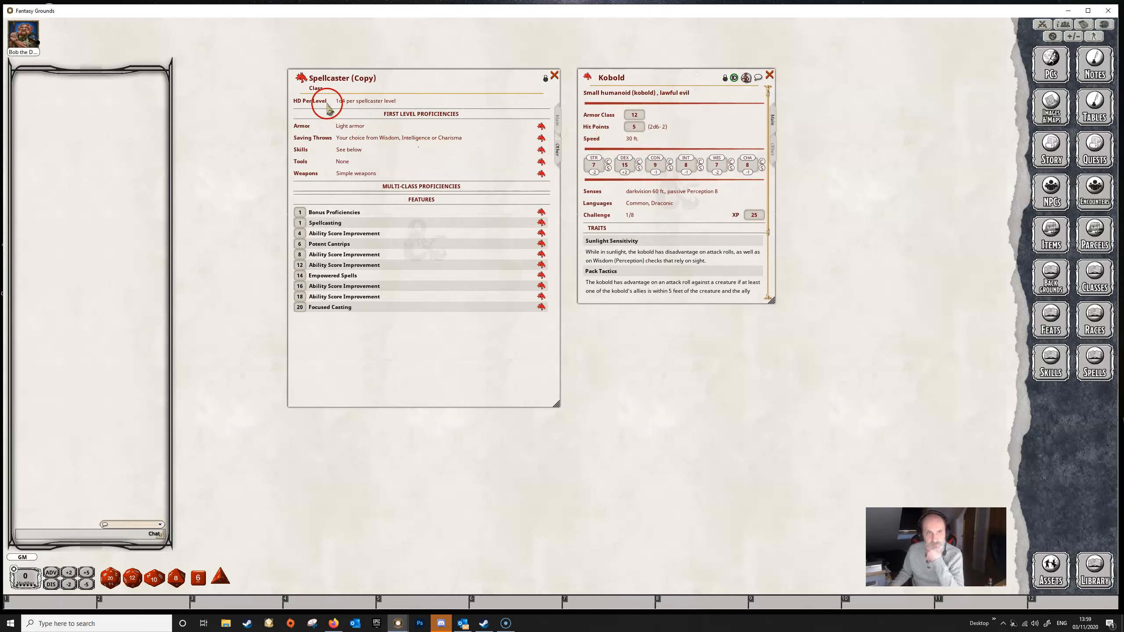
click(546, 78)
click(456, 101)
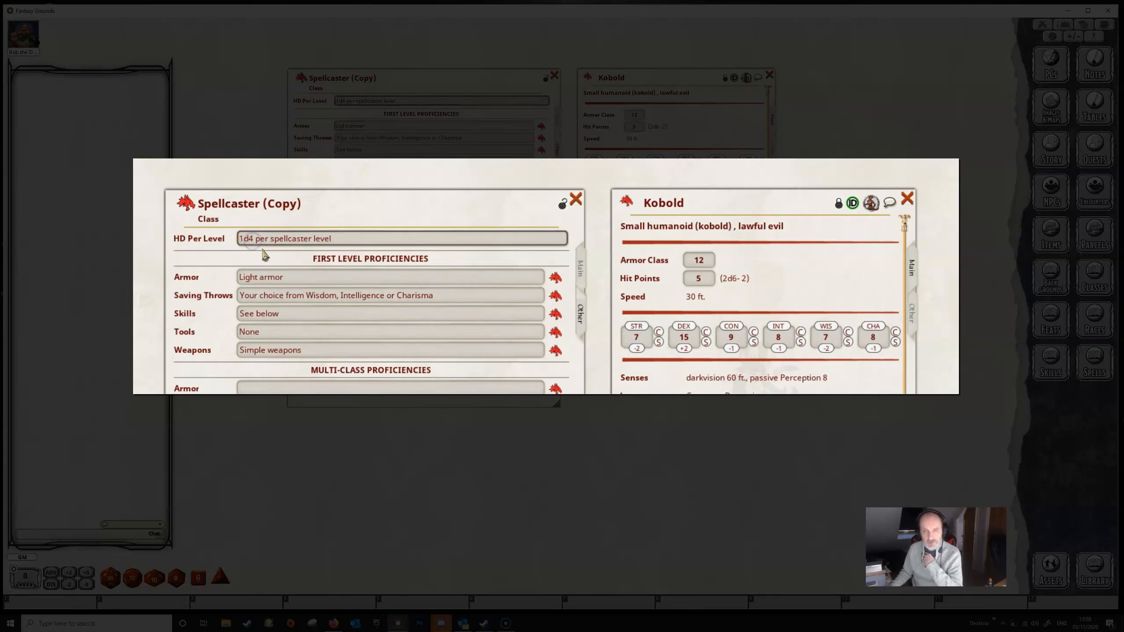
key(BackSpace)
text(6)
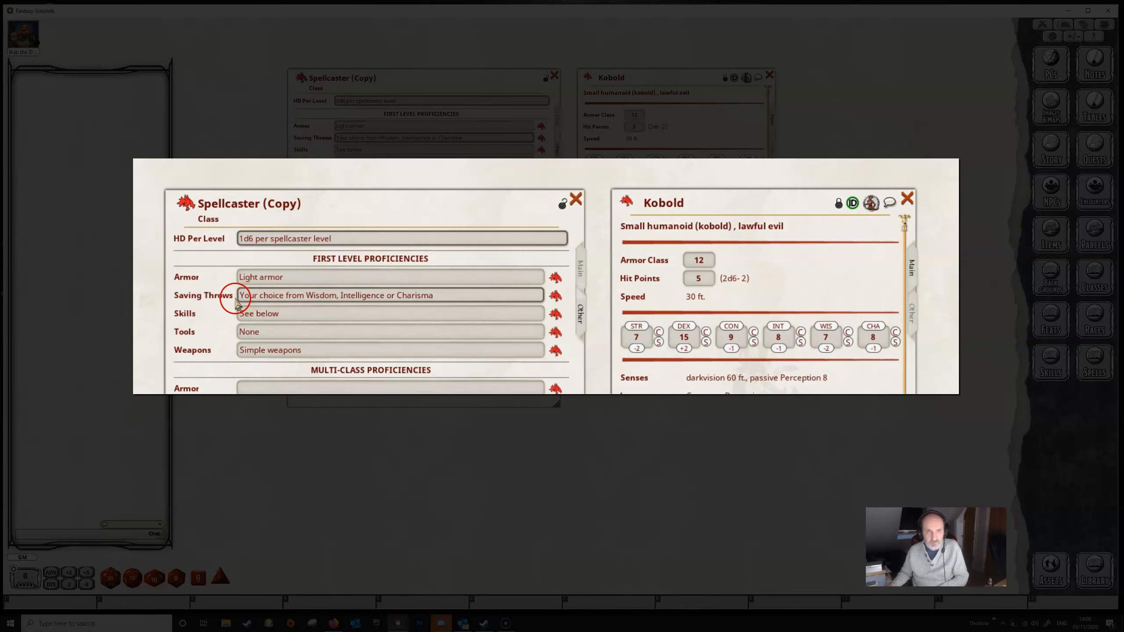
- Reduce the Spellcaster copy's saving throw proficiency to Intelligence
click(445, 302)
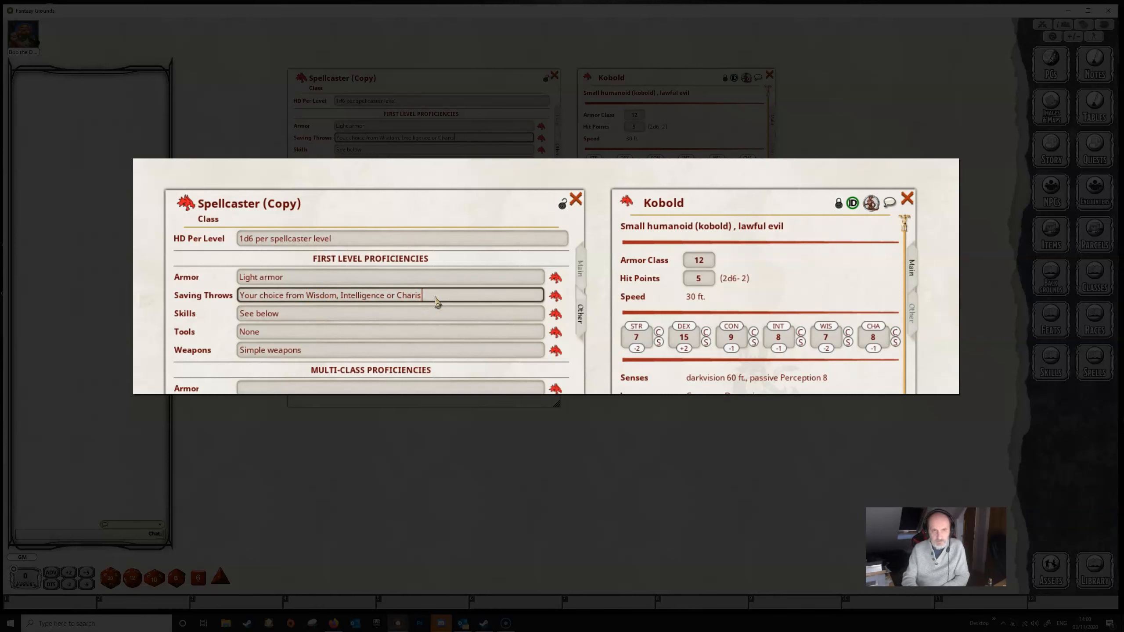
key(BackSpace)
key(BackSpace)
key(BackSpace)
key(BackSpace)
key(BackSpace)
key(BackSpace)
key(BackSpace)
key(BackSpace)
key(BackSpace)
key(BackSpace)
key(BackSpace)
key(BackSpace)
key(BackSpace)
key(BackSpace)
key(BackSpace)
key(BackSpace)
key(BackSpace)
key(BackSpace)
key(BackSpace)
key(BackSpace)
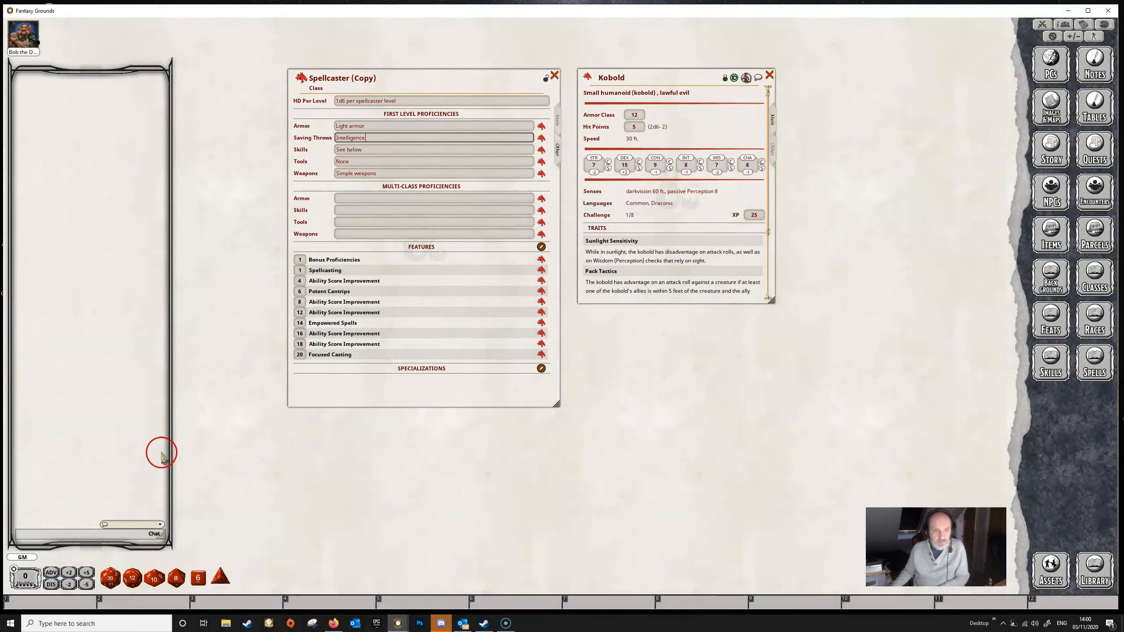
- Check the Bonus Proficiencies feature for the sidekick's skill choices
click(358, 153)
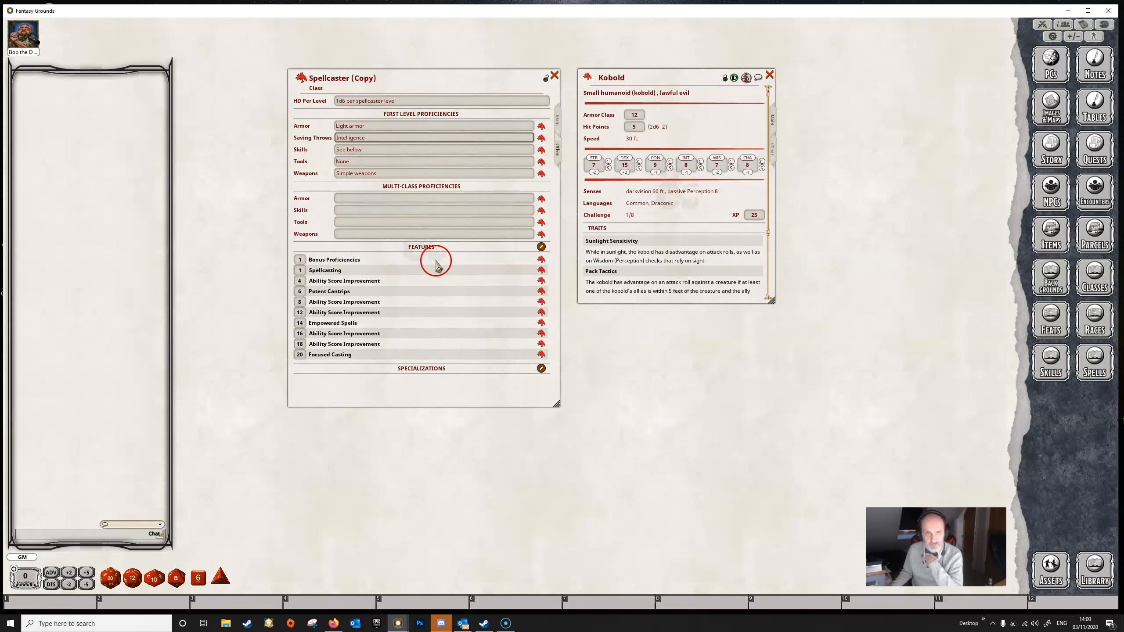
click(542, 262)
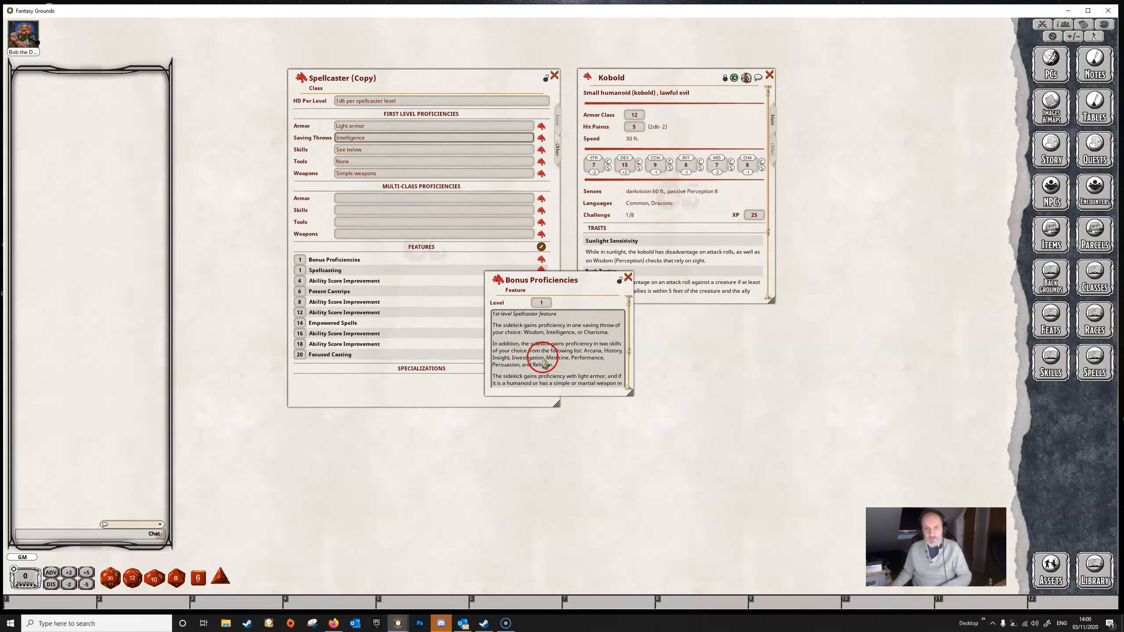
click(628, 277)
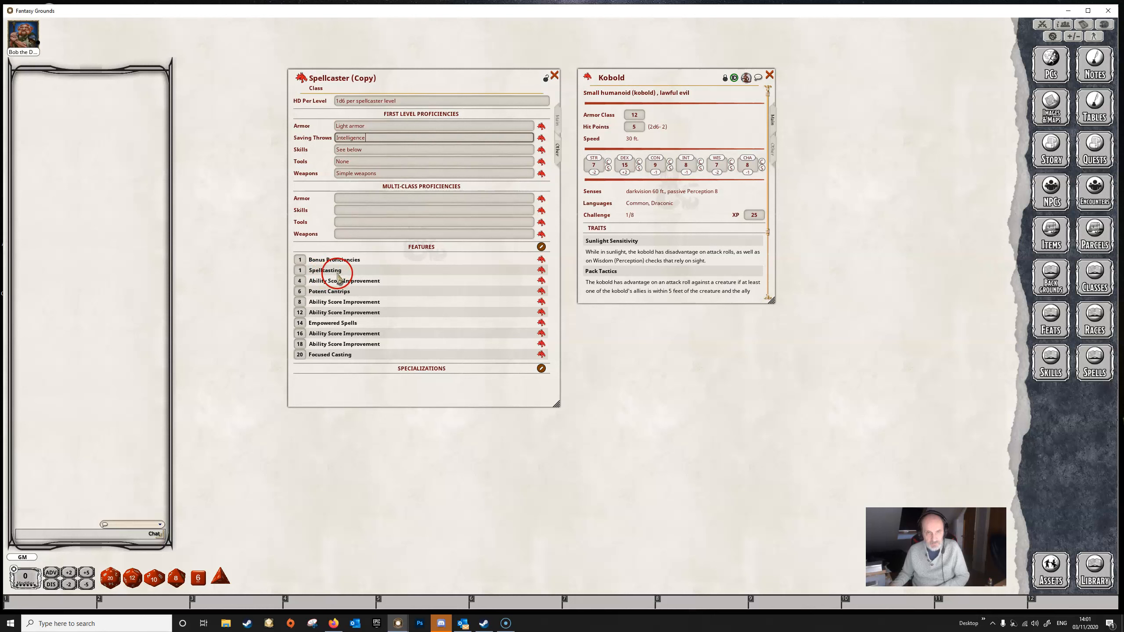
- Read the Spellcasting feature's rules on roles, spell slots, spells known, spellcasting ability and focus
click(540, 271)
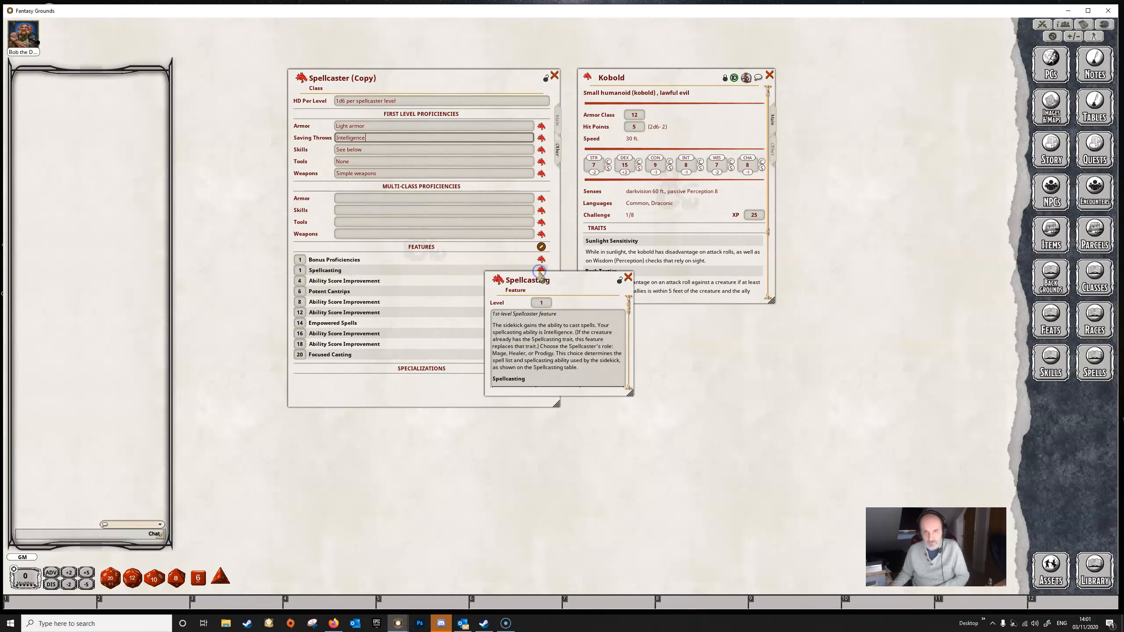
drag(556, 265, 649, 204)
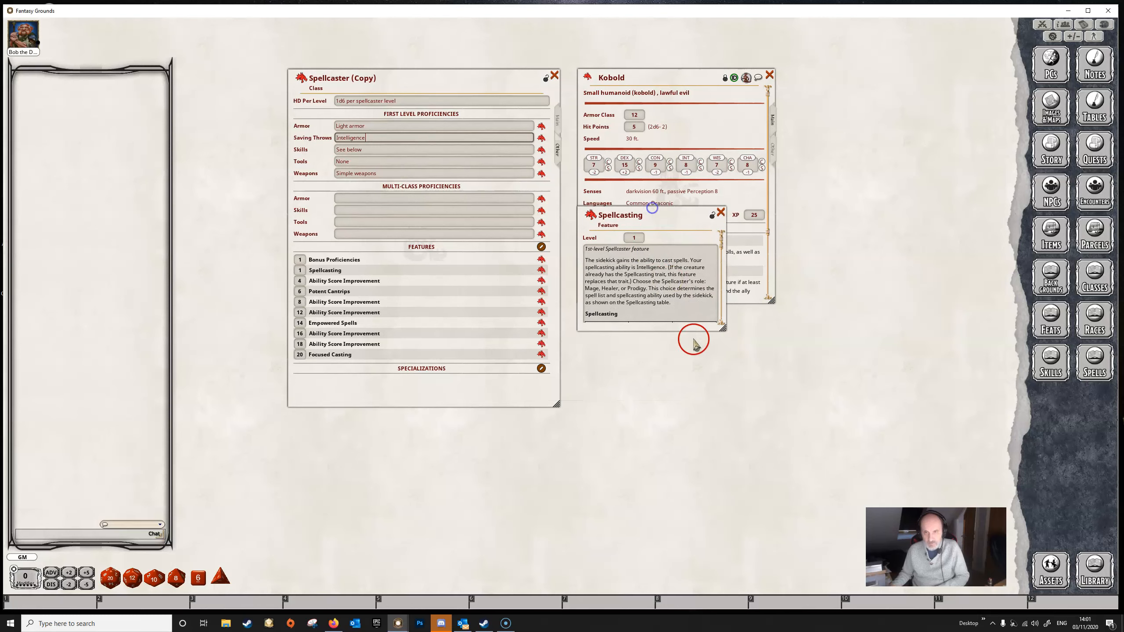
drag(723, 327, 750, 398)
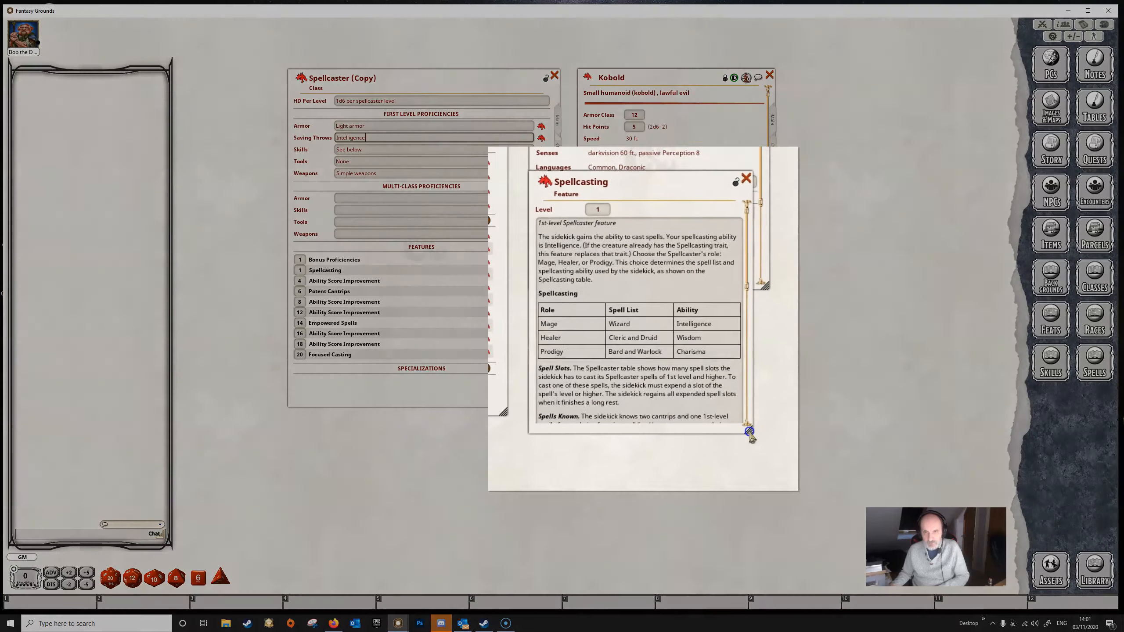
scroll(559, 253, down, 3)
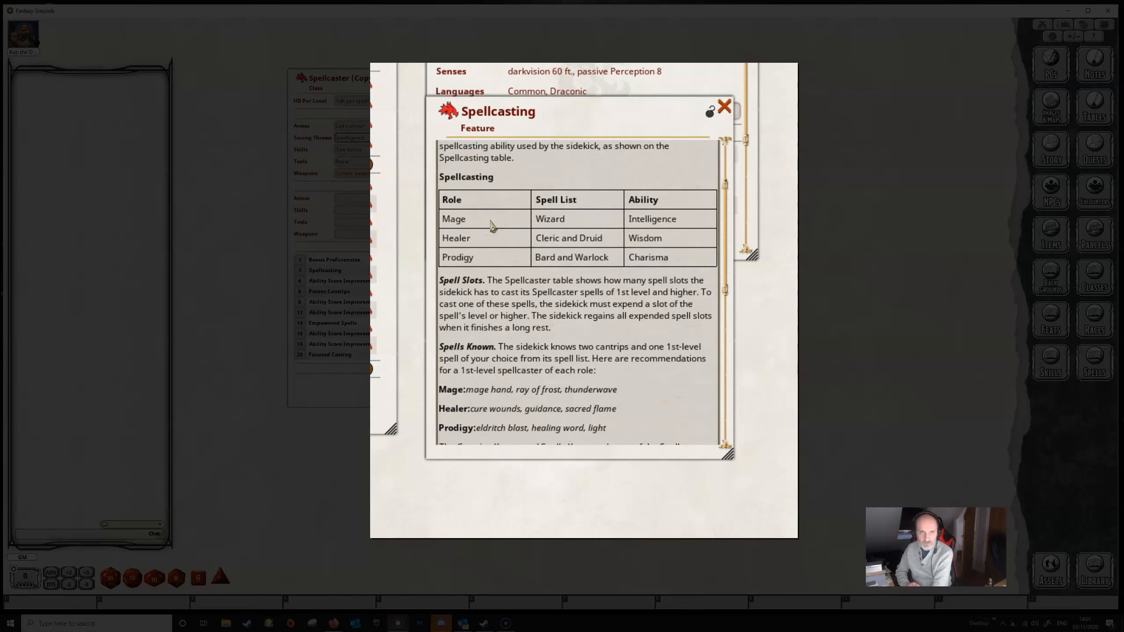
mouse_move(492, 222)
mouse_down()
mouse_move(509, 267)
mouse_move(482, 260)
mouse_move(559, 215)
mouse_move(492, 230)
mouse_move(618, 234)
mouse_move(579, 233)
mouse_move(607, 256)
mouse_up()
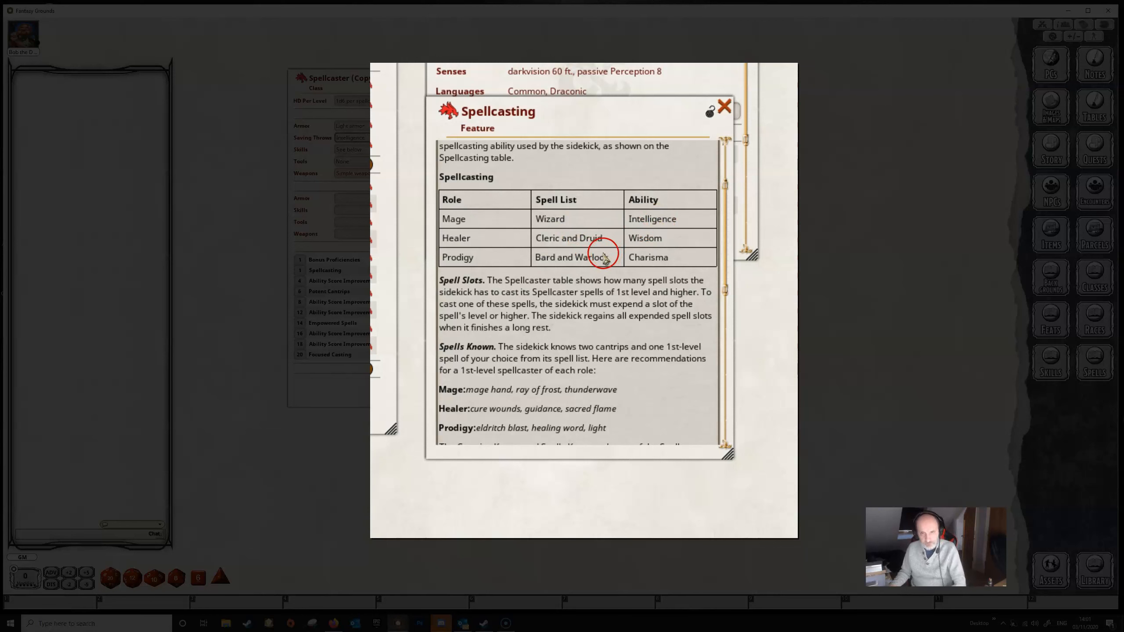
scroll(592, 261, down, 2)
scroll(592, 271, down, 2)
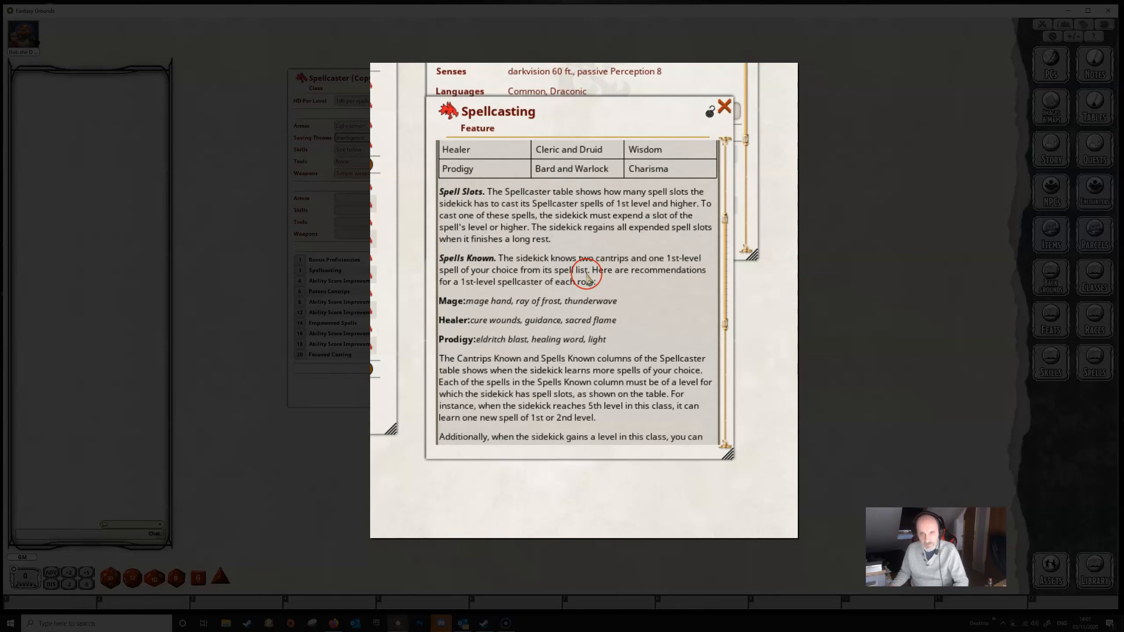
scroll(589, 279, down, 3)
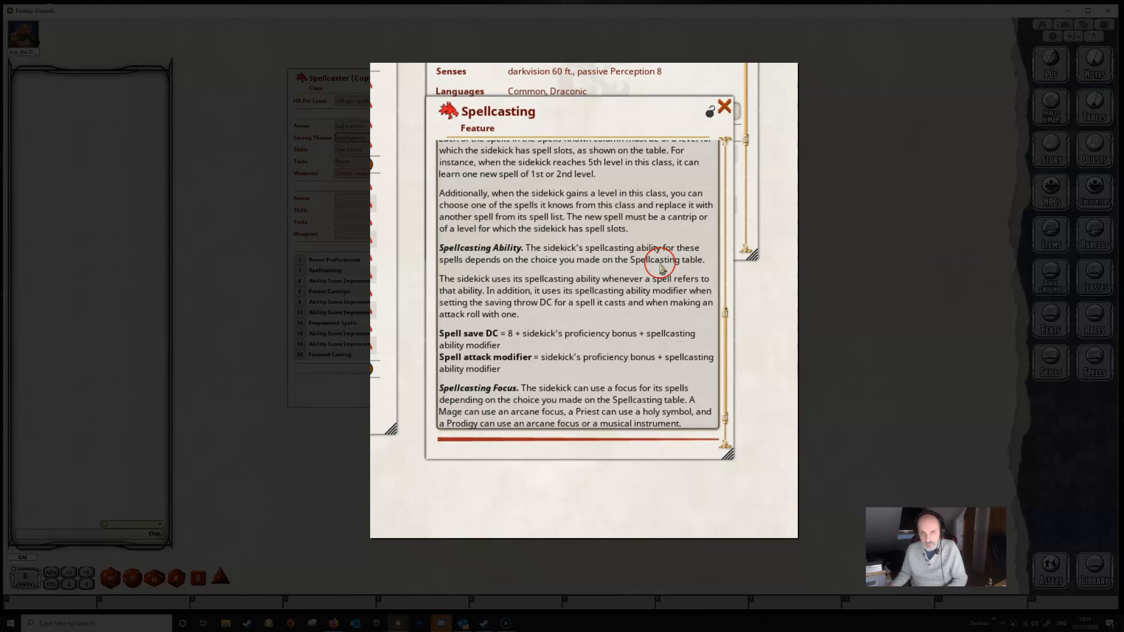
- Replace the Spellcasting feature's Spellcasting Ability sentence with "Intelligence is your spellcasting ability." and lock the feature
scroll(661, 267, up, 10)
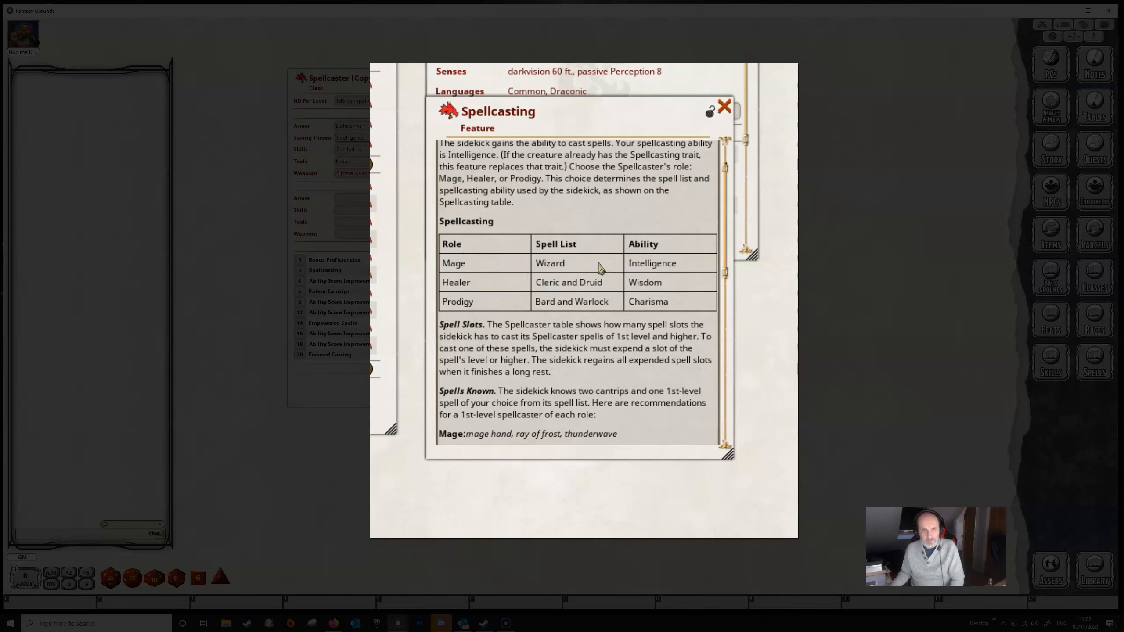
scroll(600, 267, down, 10)
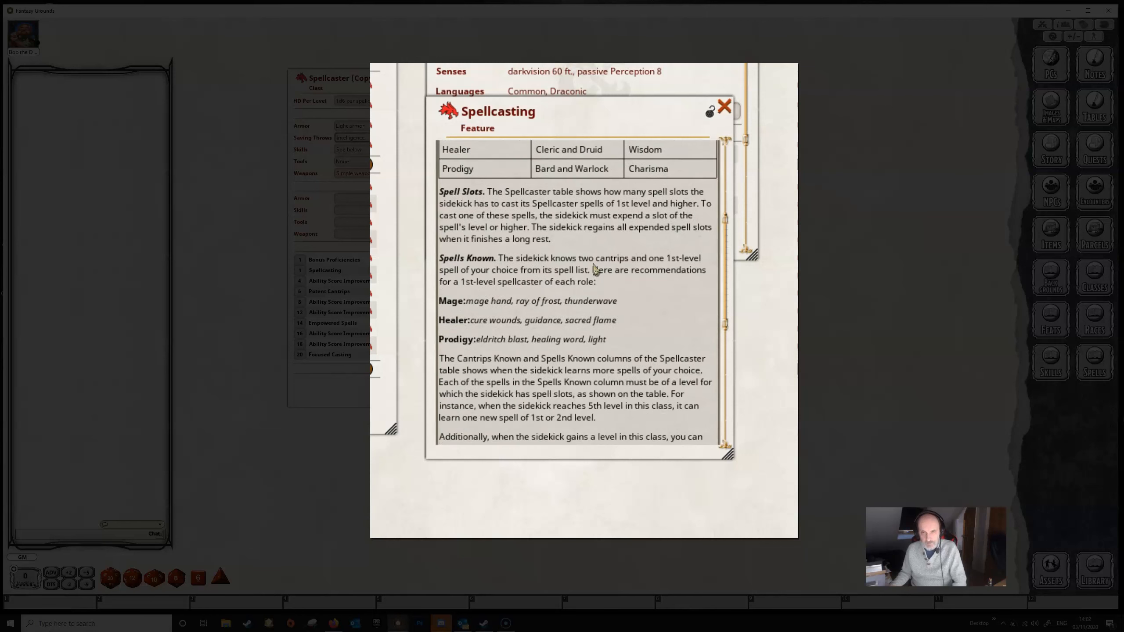
scroll(575, 299, down, 2)
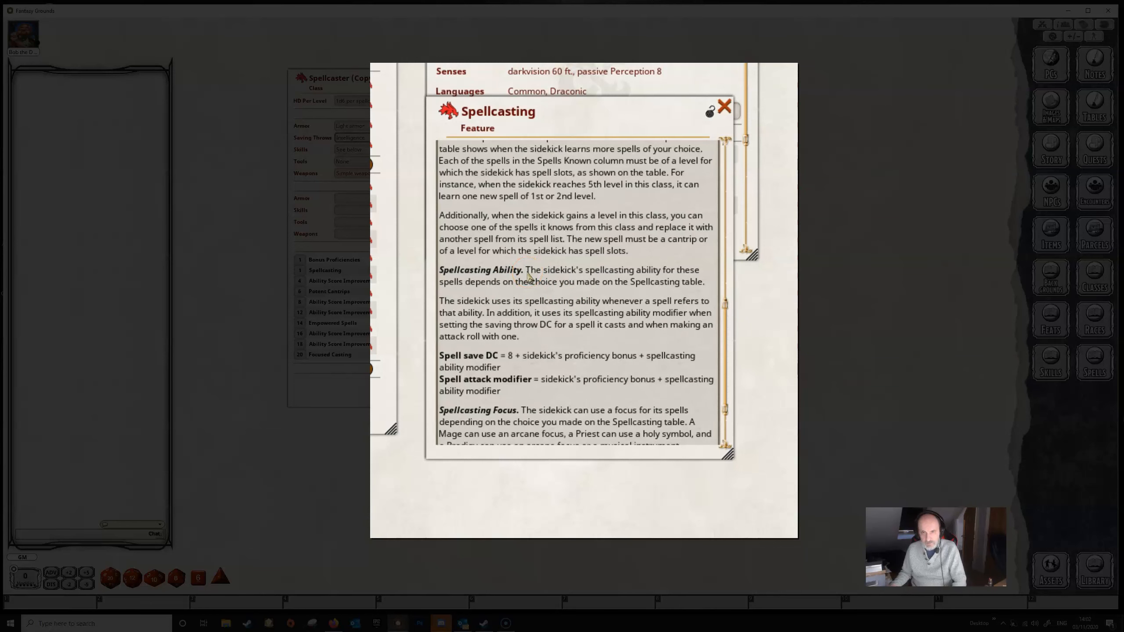
drag(526, 273, 543, 274)
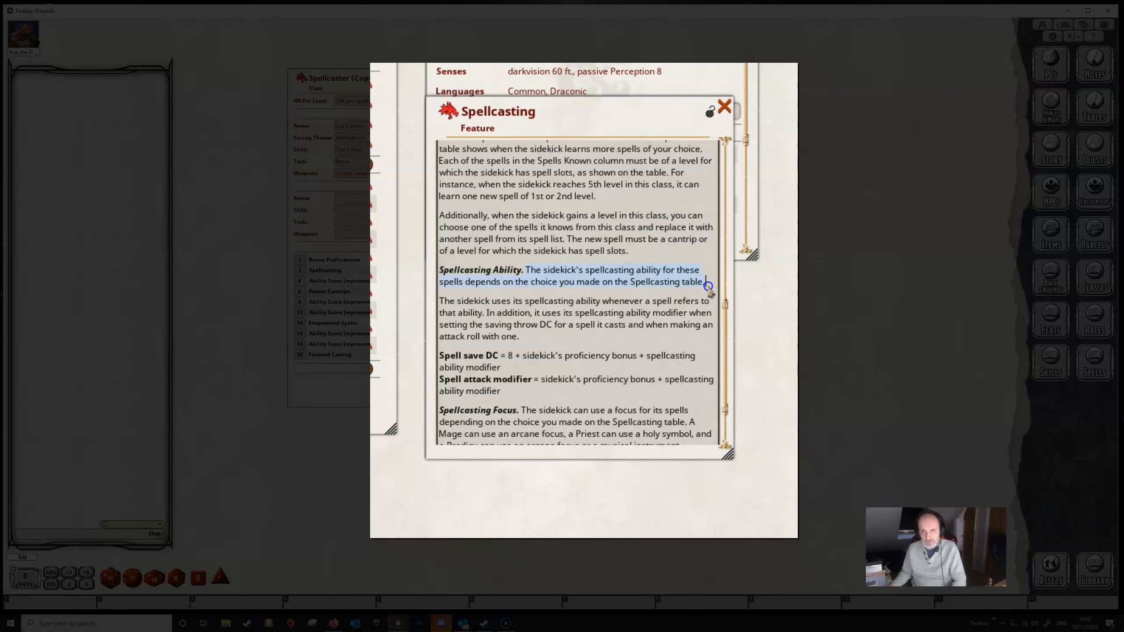
key(BackSpace)
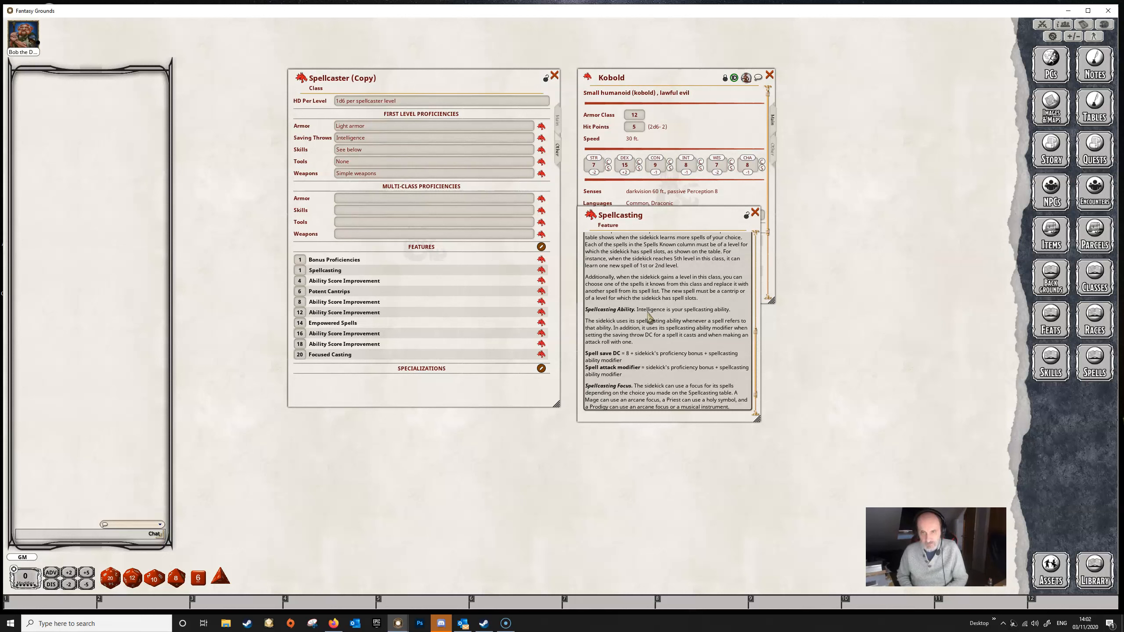
click(707, 321)
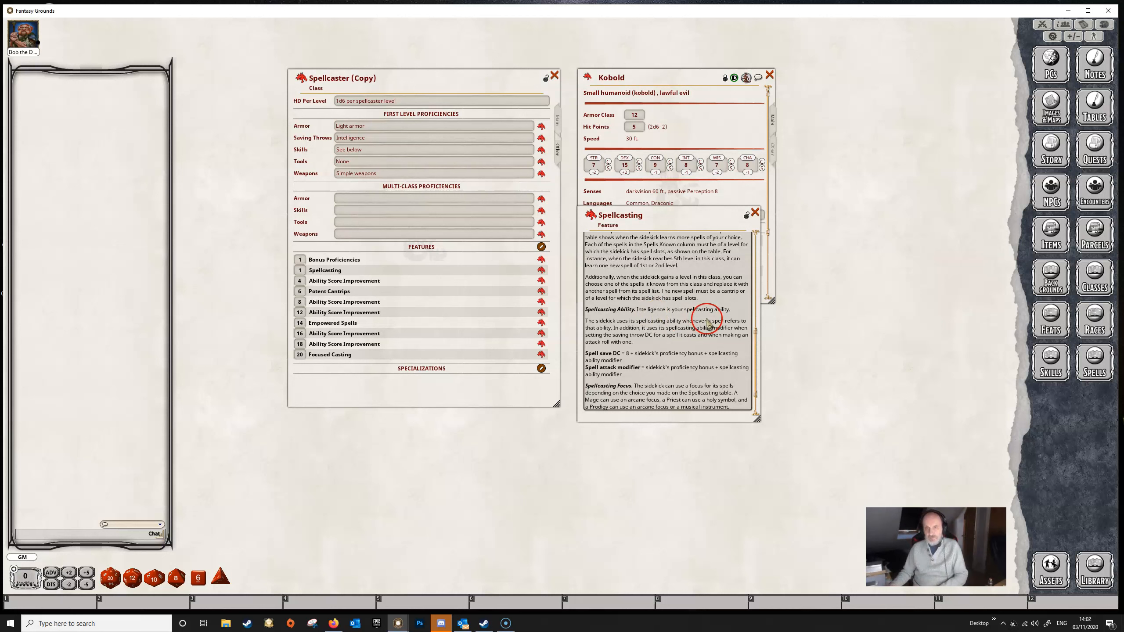
click(746, 215)
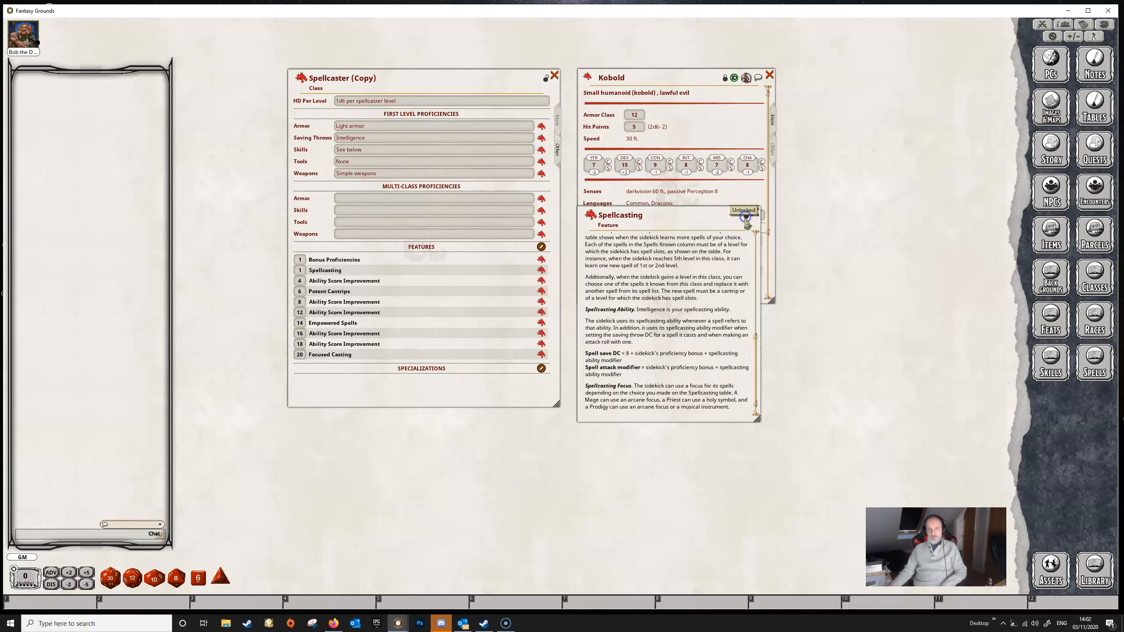
click(711, 221)
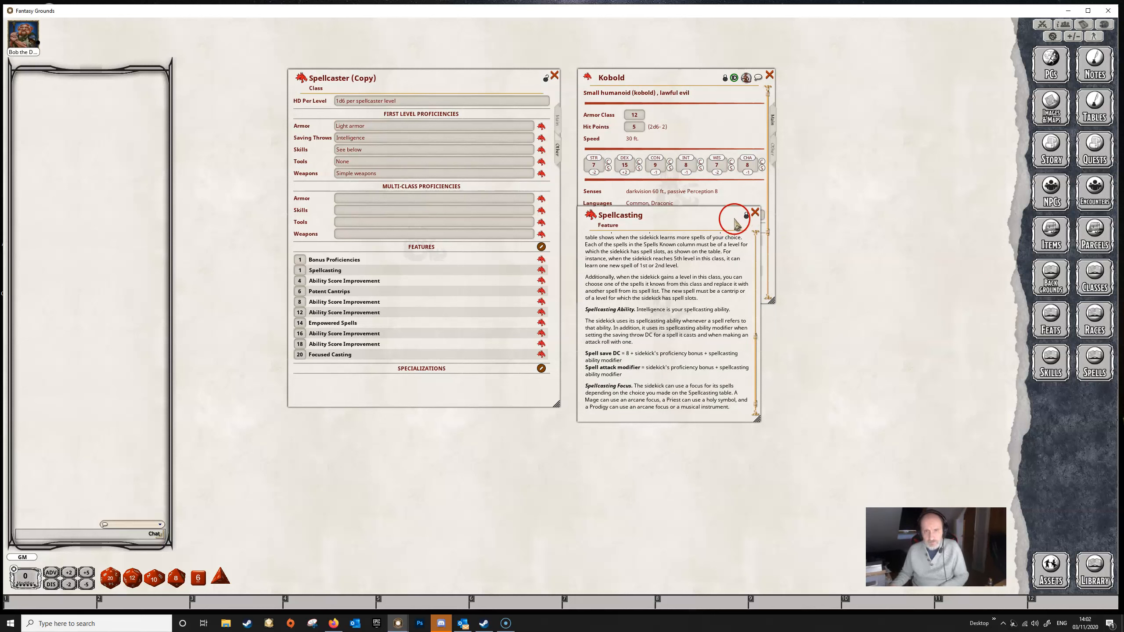
- Show the Spellcaster copy's main description, close the Spellcasting feature, and move the Kobold NPC sheet aside
click(558, 121)
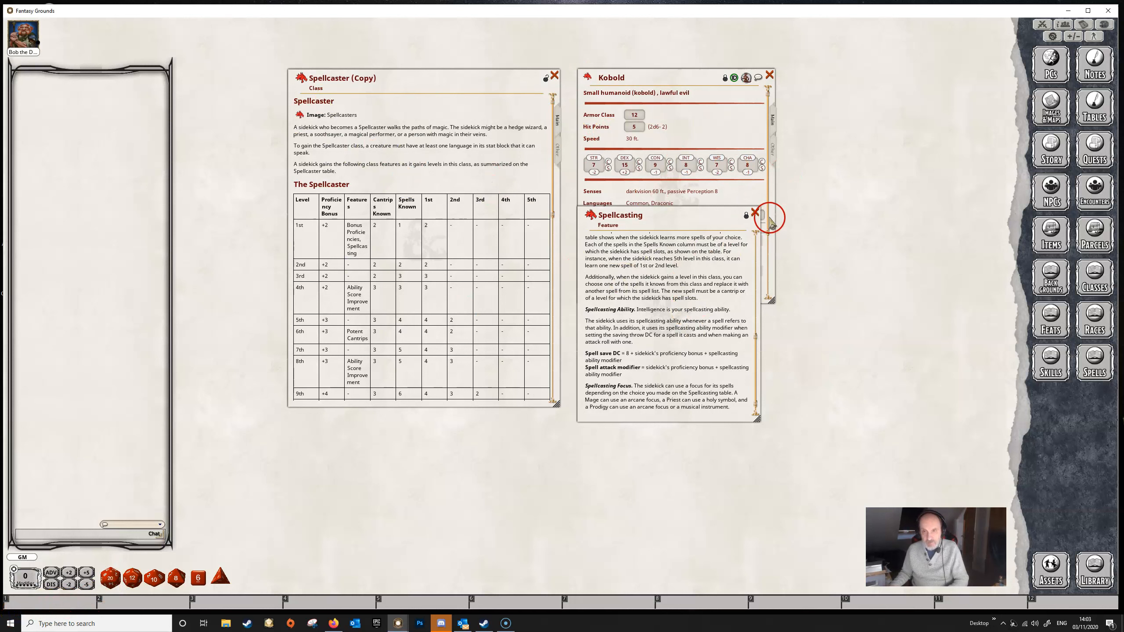
click(754, 212)
drag(692, 71, 311, 324)
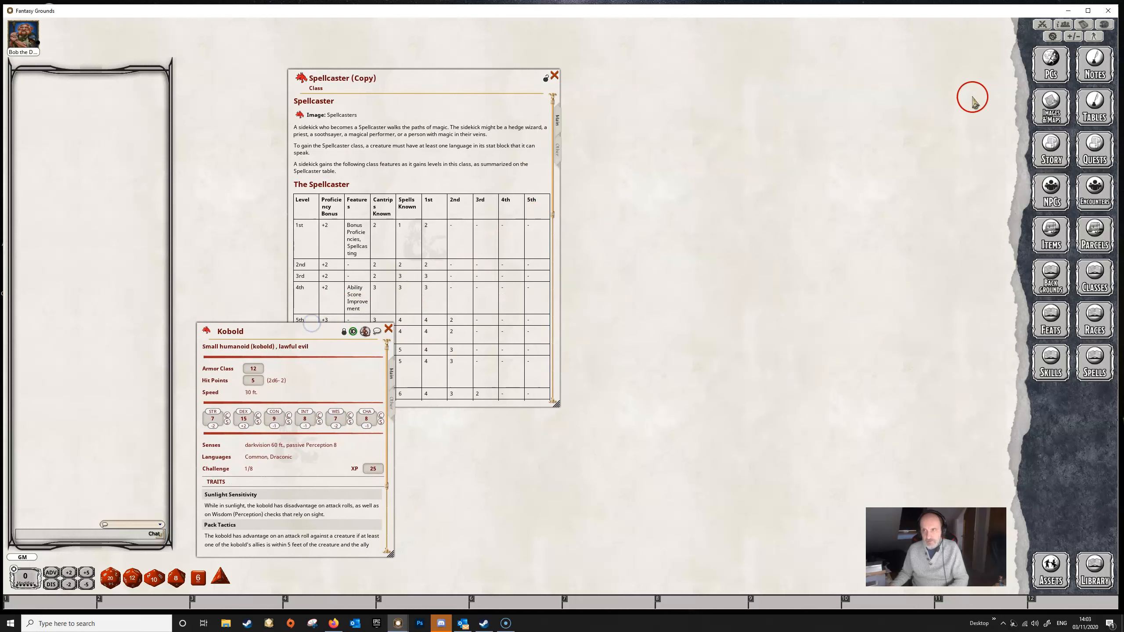
- Create a new blank player character and name it Kobold
click(1053, 70)
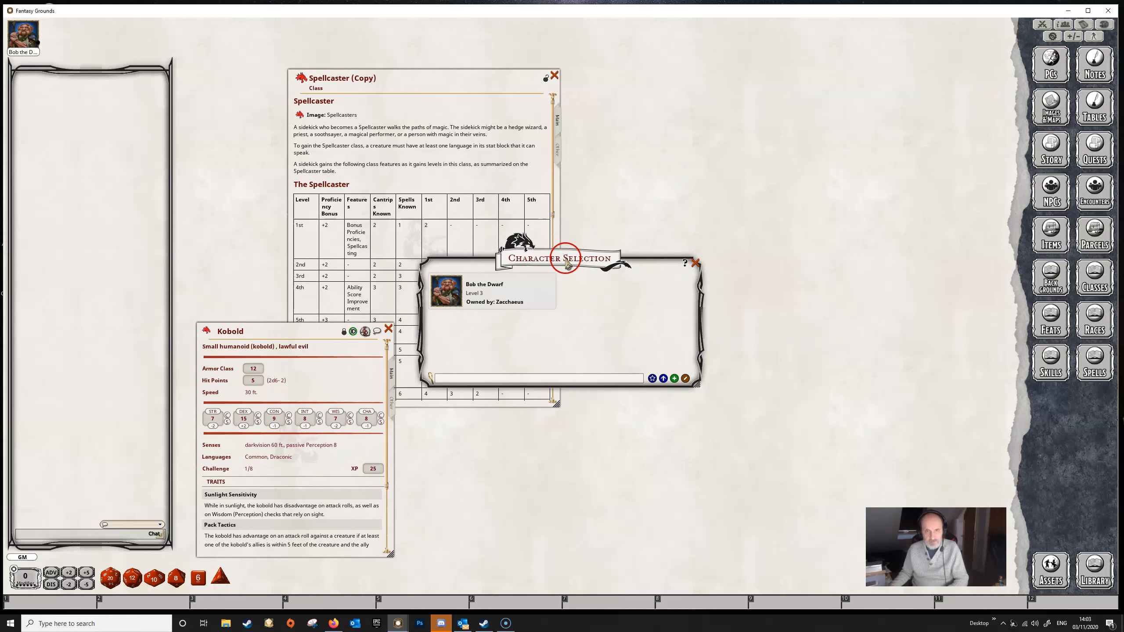
drag(568, 261, 723, 126)
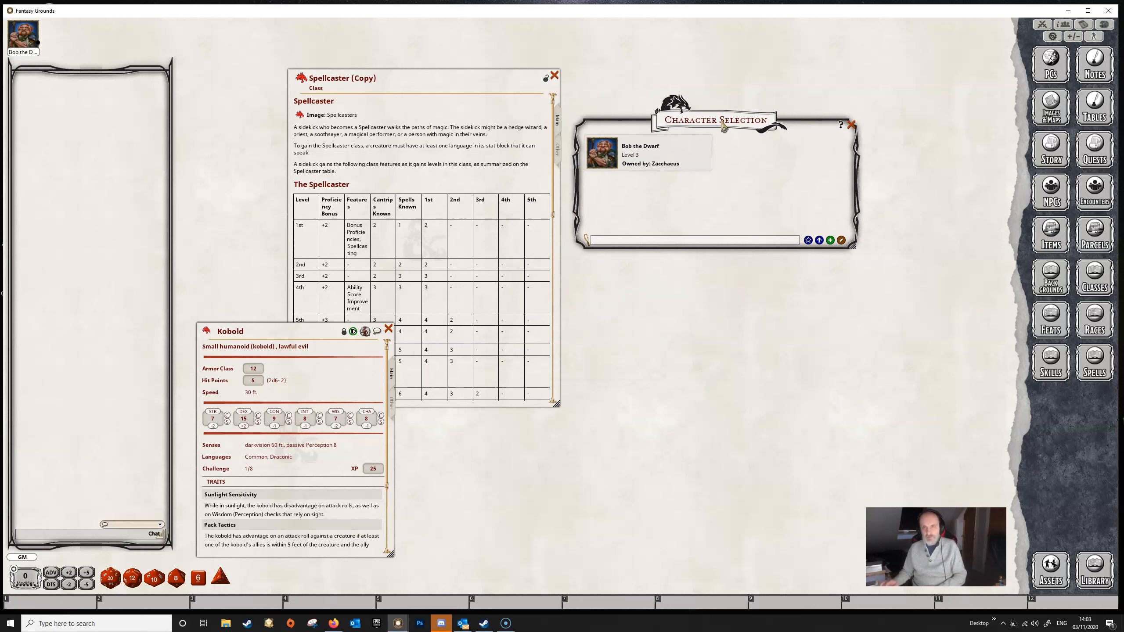
click(689, 153)
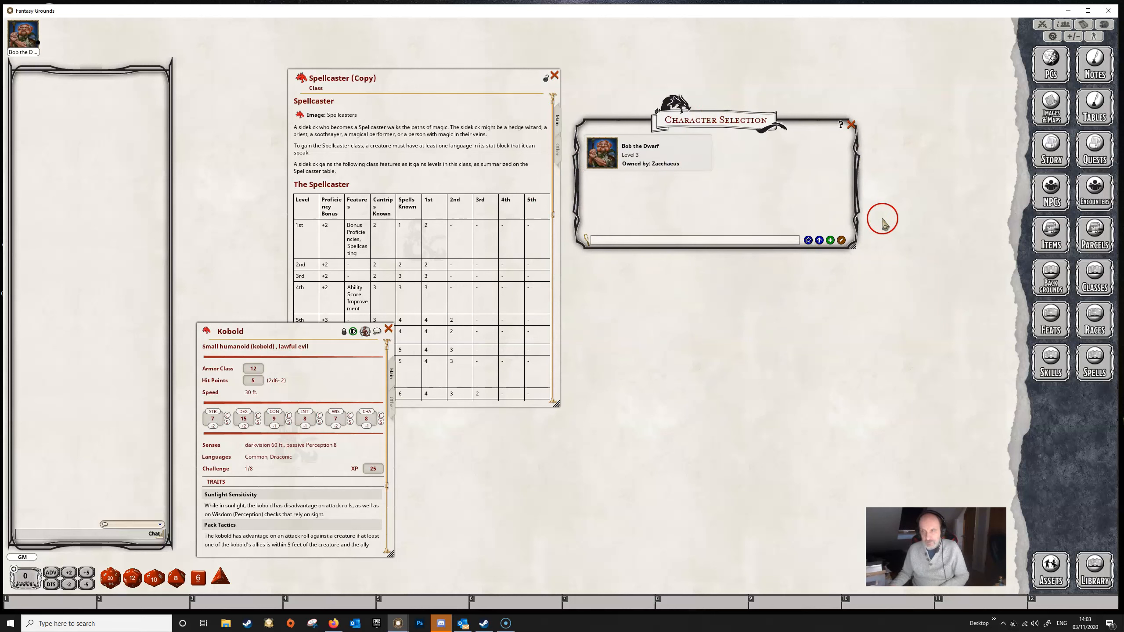
click(830, 241)
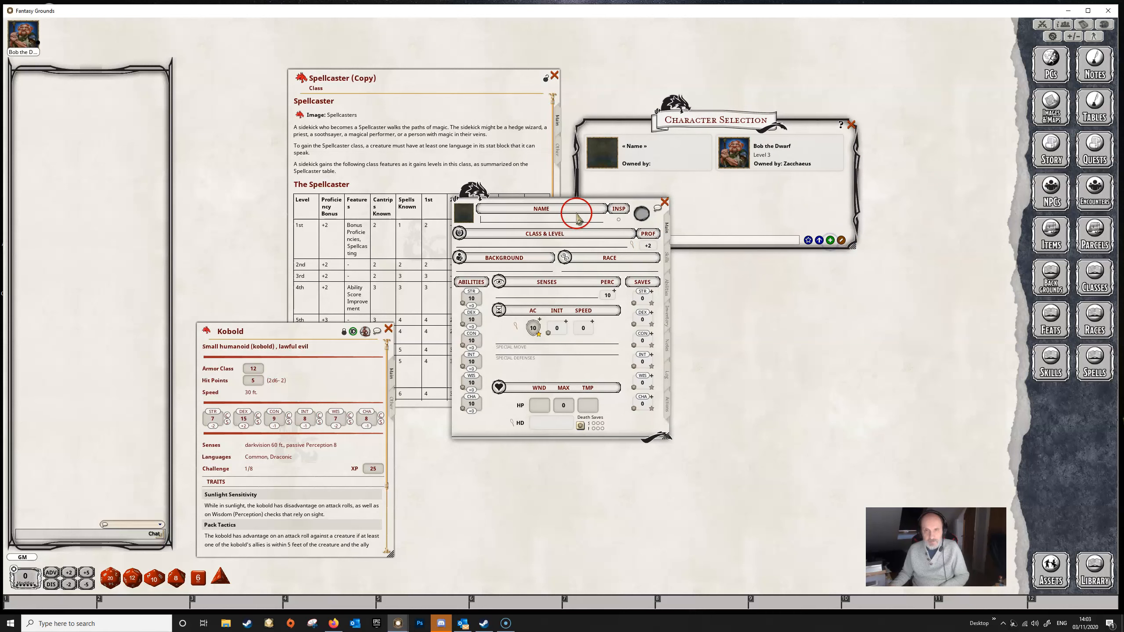
drag(577, 205, 698, 208)
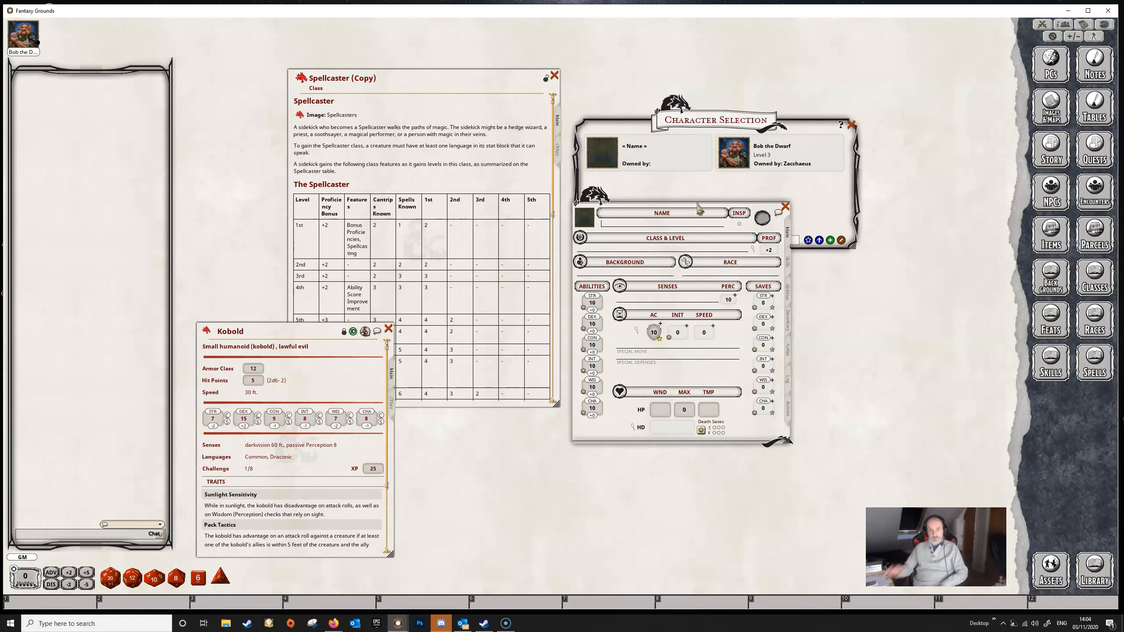
click(851, 126)
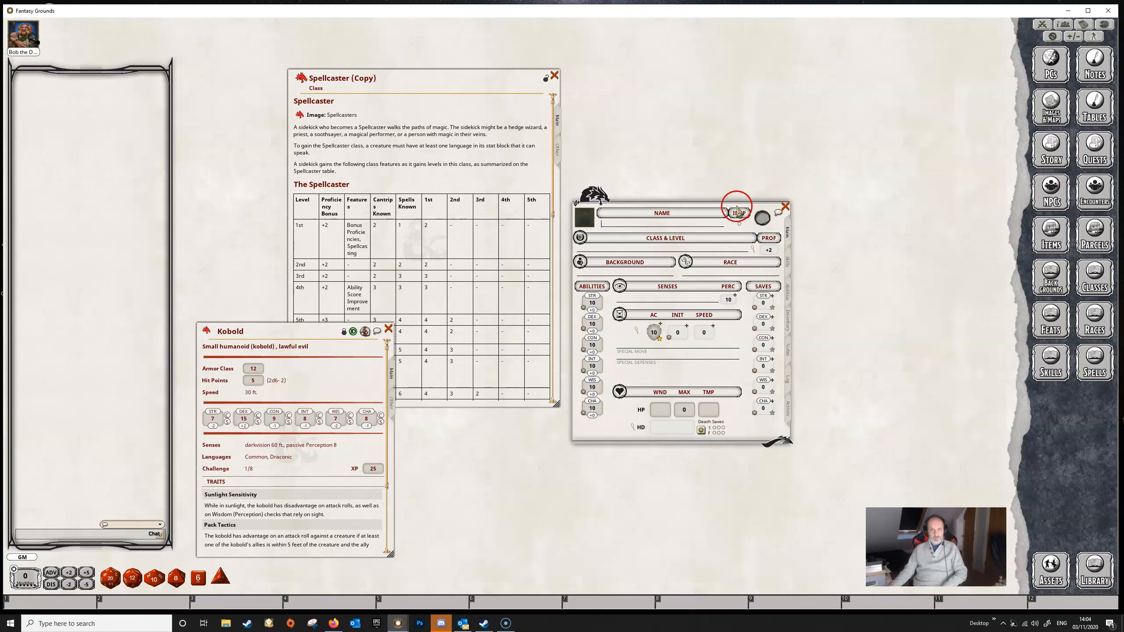
drag(730, 205, 738, 137)
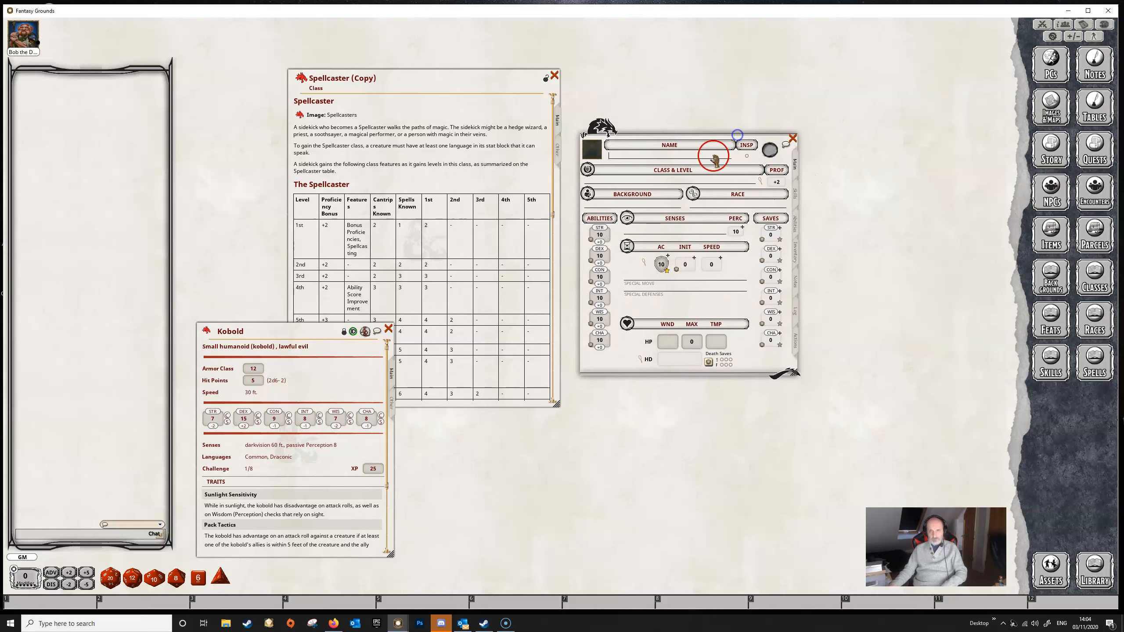
text(Kobold)
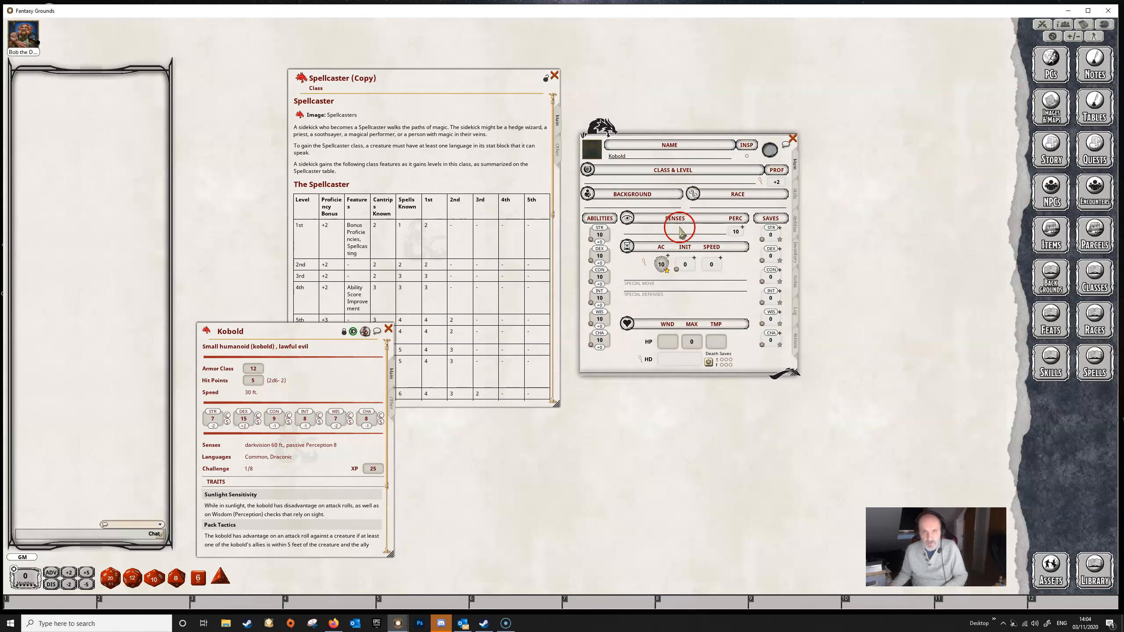
- Set the Kobold character's abilities to match the NPC: STR 7, DEX 15, CON 9, INT 8, WIS 7, CHA 8
drag(329, 328, 487, 188)
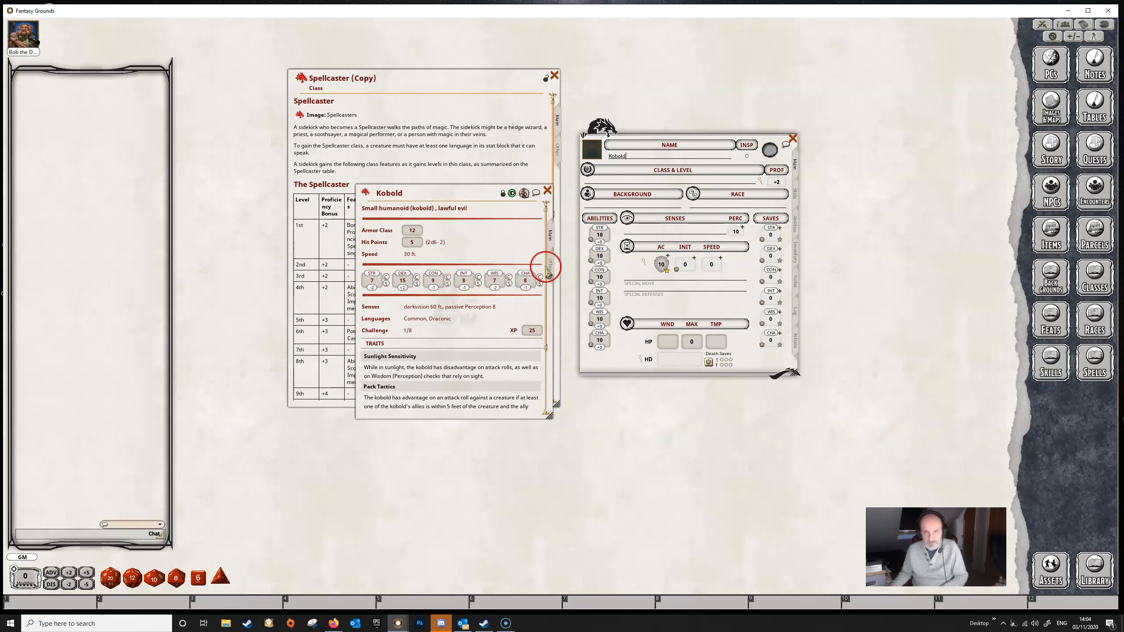
text(7)
click(602, 257)
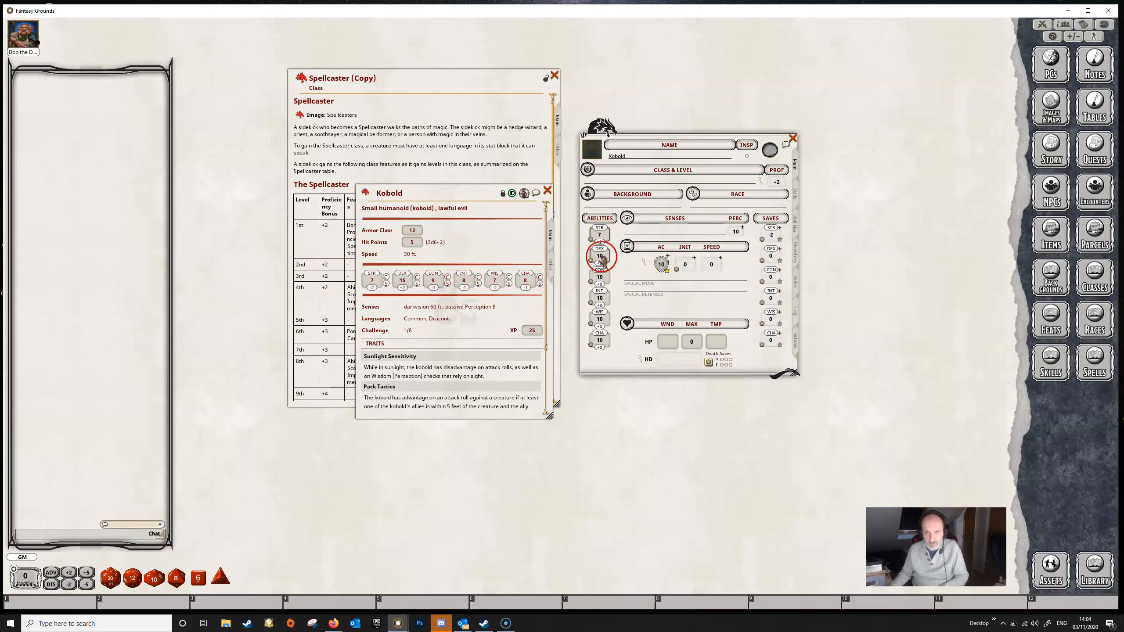
click(602, 278)
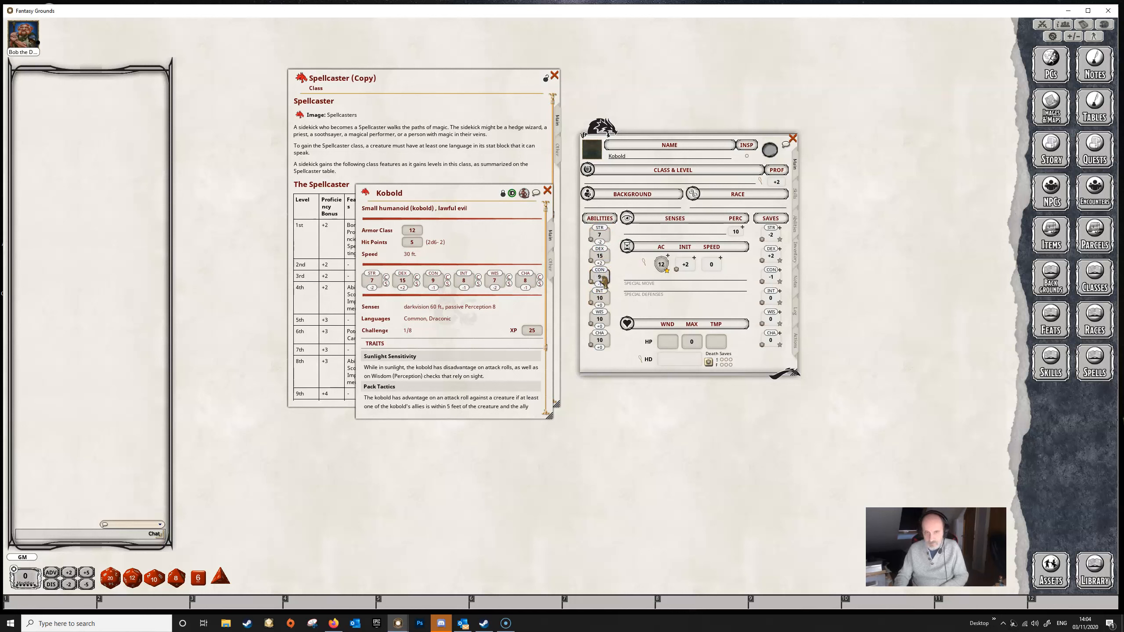
text(9)
click(598, 300)
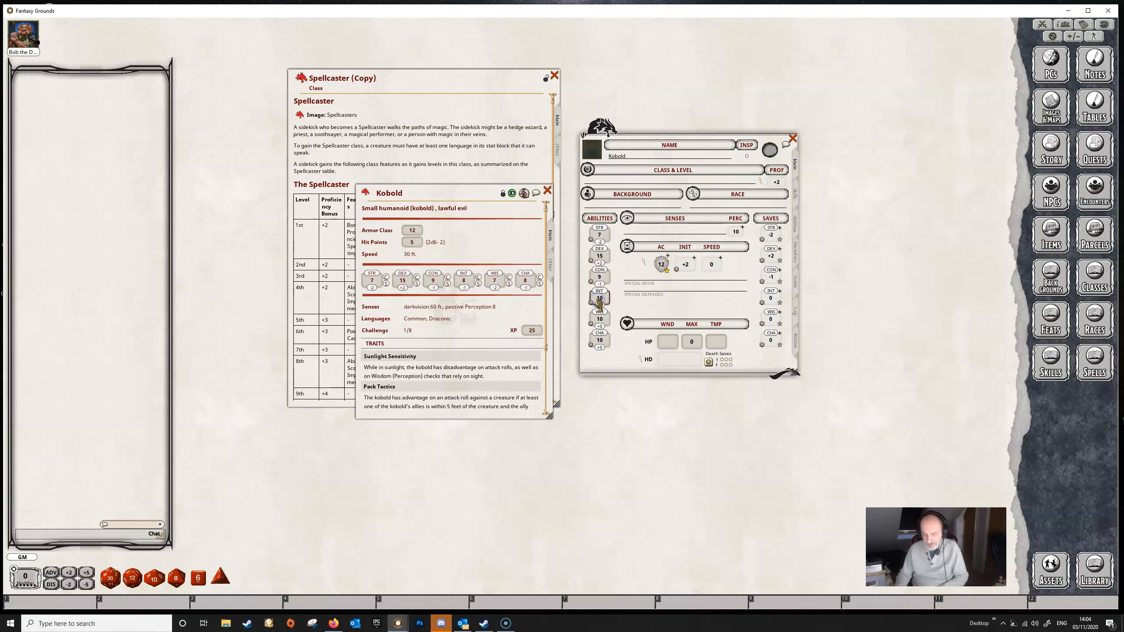
text(8)
click(602, 318)
text(7)
click(609, 322)
click(600, 339)
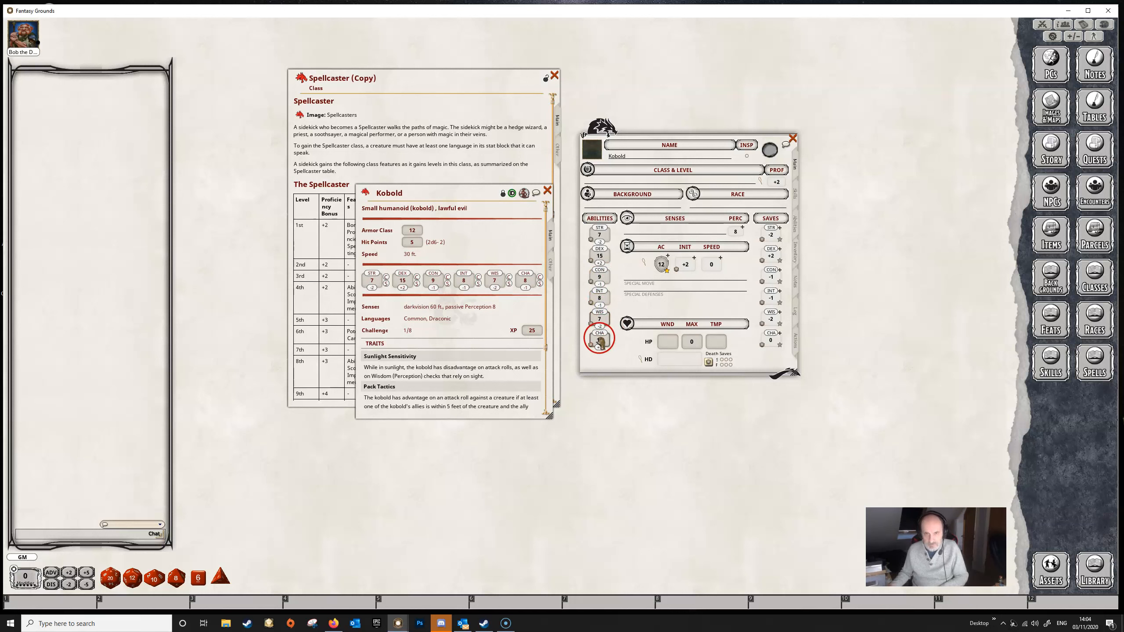
- Rename the Spellcaster class copy to "Kobold Spellcaster"
drag(442, 194, 293, 283)
click(388, 81)
key(BackSpace)
key(BackSpace)
key(BackSpace)
key(BackSpace)
key(BackSpace)
key(BackSpace)
key(BackSpace)
key(BackSpace)
key(BackSpace)
key(BackSpace)
key(BackSpace)
key(BackSpace)
key(BackSpace)
key(BackSpace)
key(BackSpace)
key(BackSpace)
key(BackSpace)
key(BackSpace)
text(Kobold Spe)
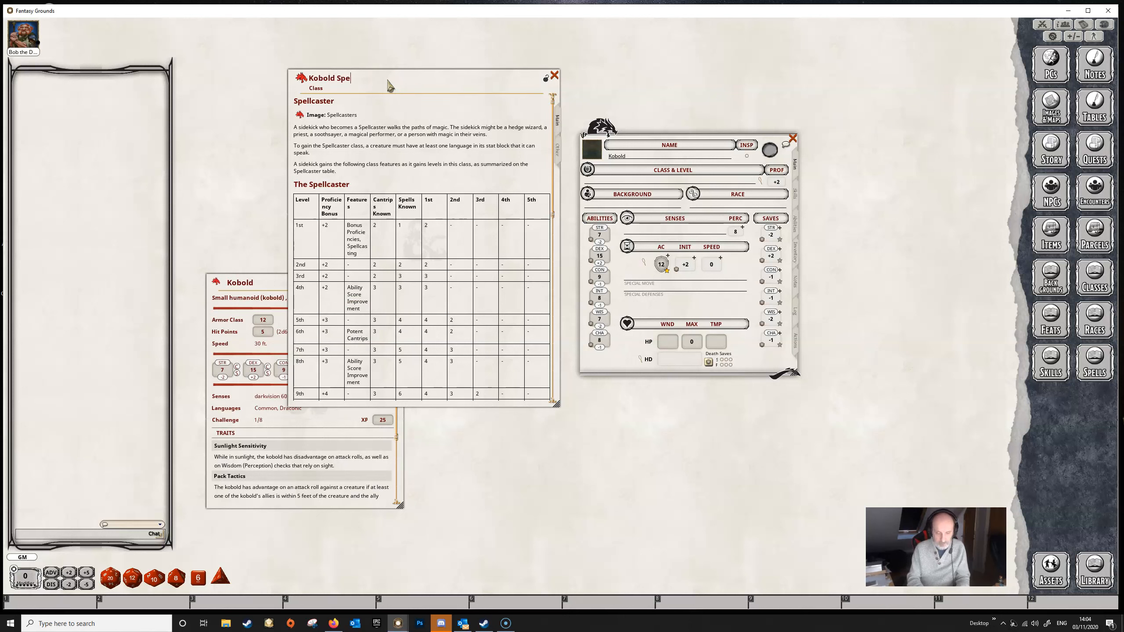
text(llcaster)
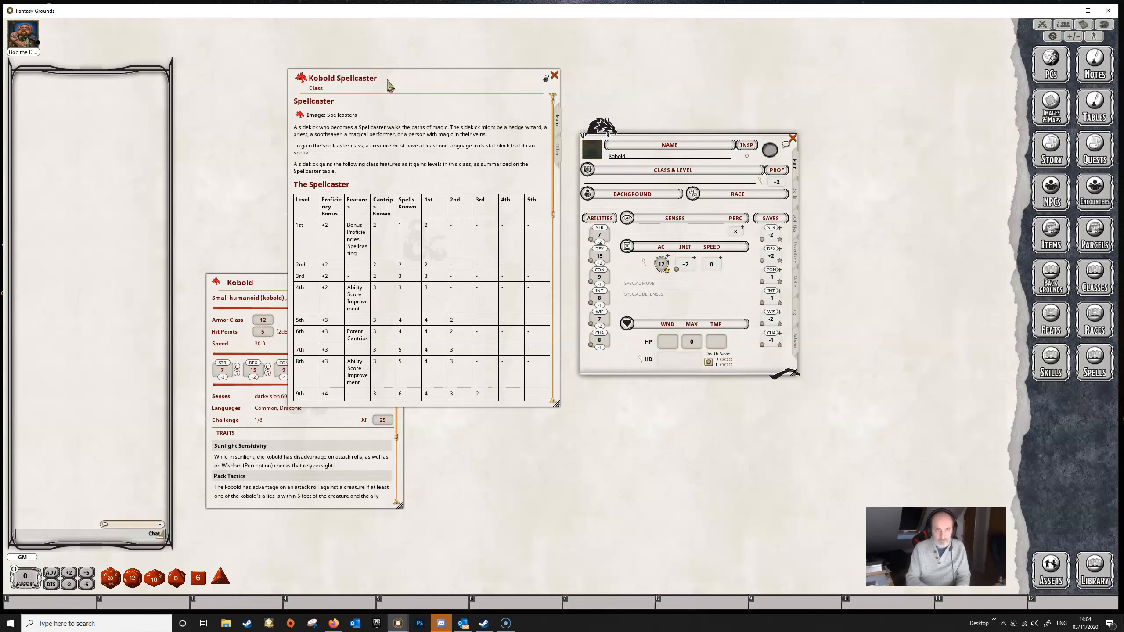
click(534, 85)
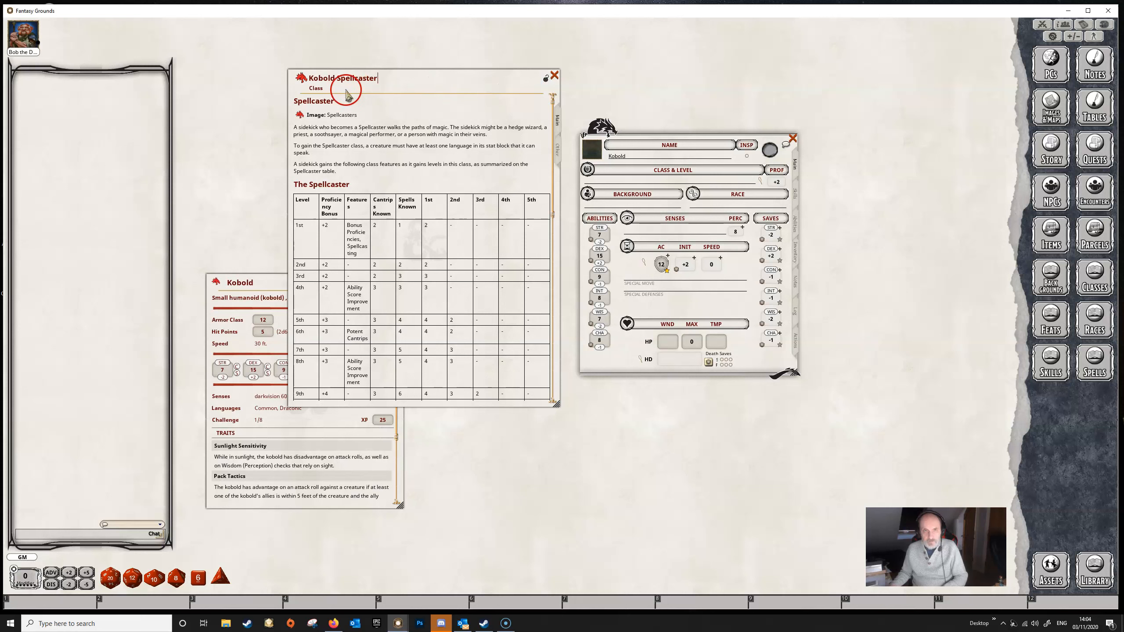
- Add one level of the renamed class to the Kobold character, choosing Acrobatics and Animal Handling as its skills
drag(302, 79, 620, 183)
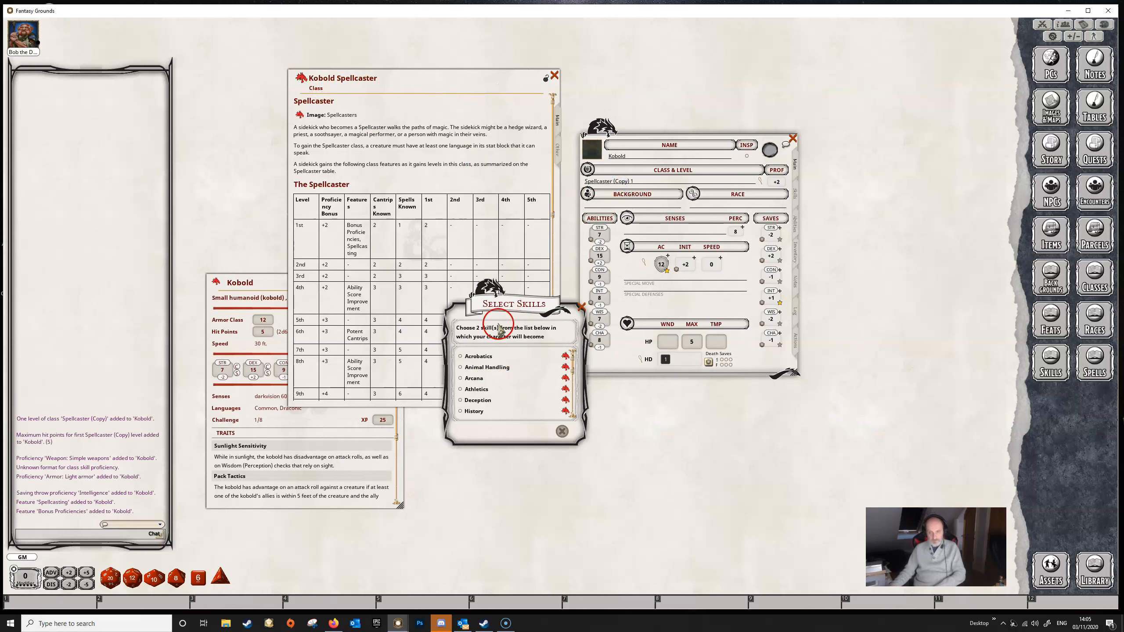
click(473, 356)
click(475, 367)
click(547, 430)
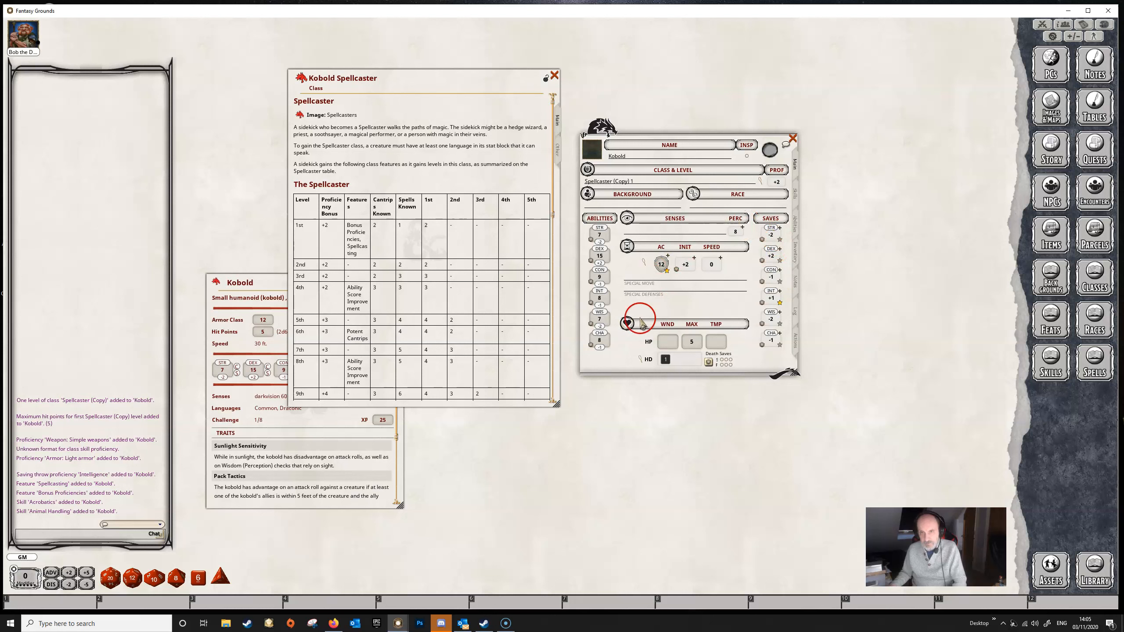
- Add the Acid Splash cantrip to the Kobold character's spells and check the spell group's ability setting
click(795, 228)
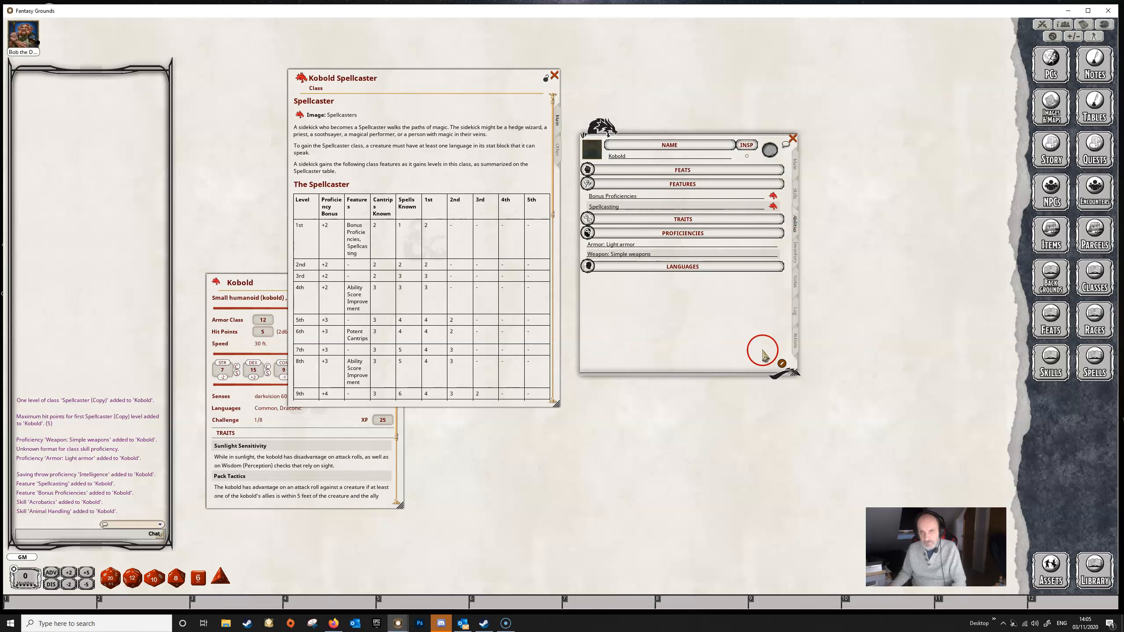
click(795, 341)
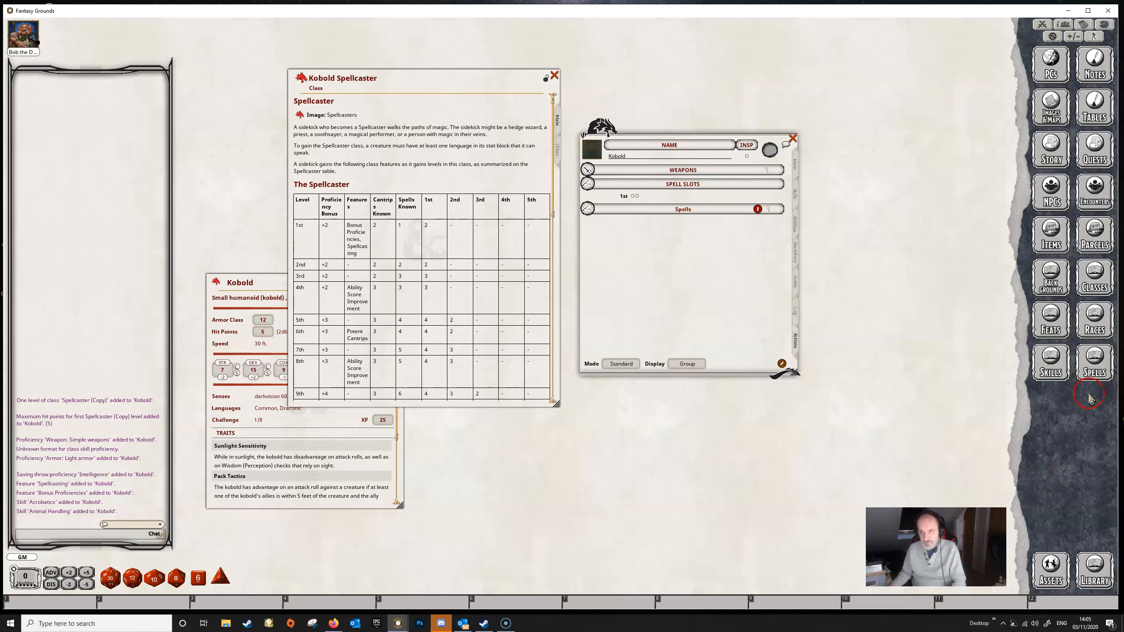
click(1095, 366)
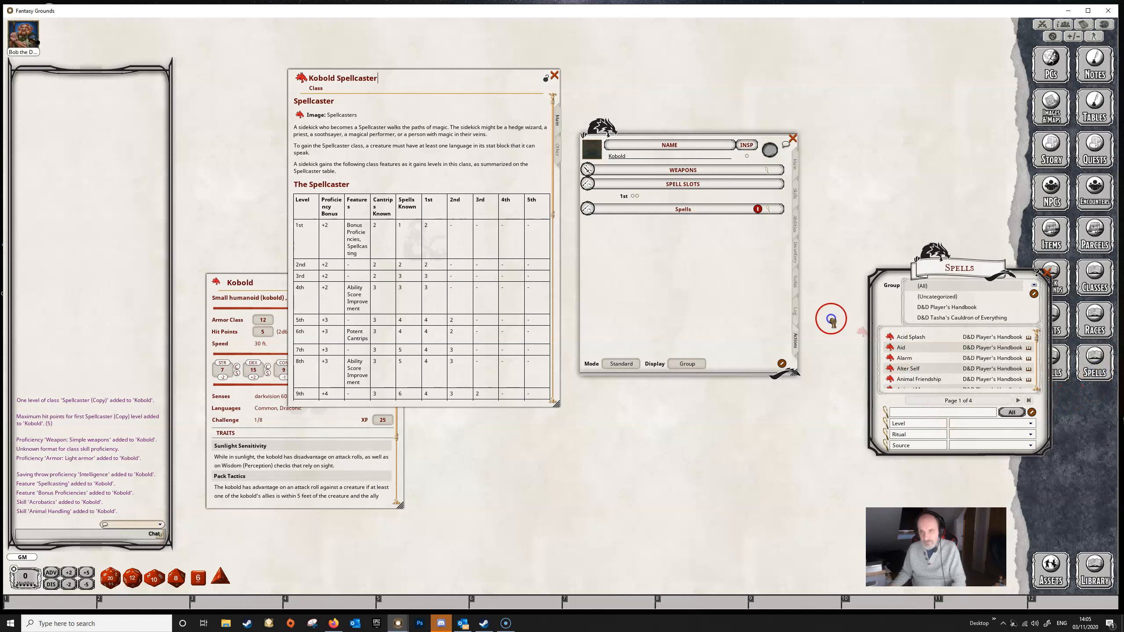
drag(832, 321, 699, 282)
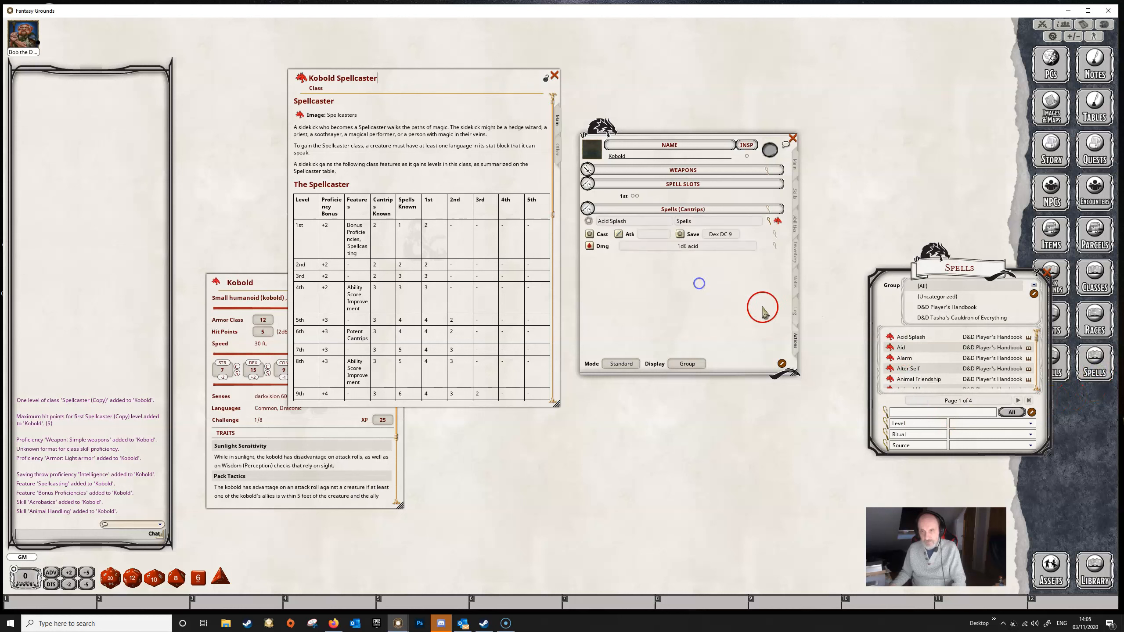
click(1049, 274)
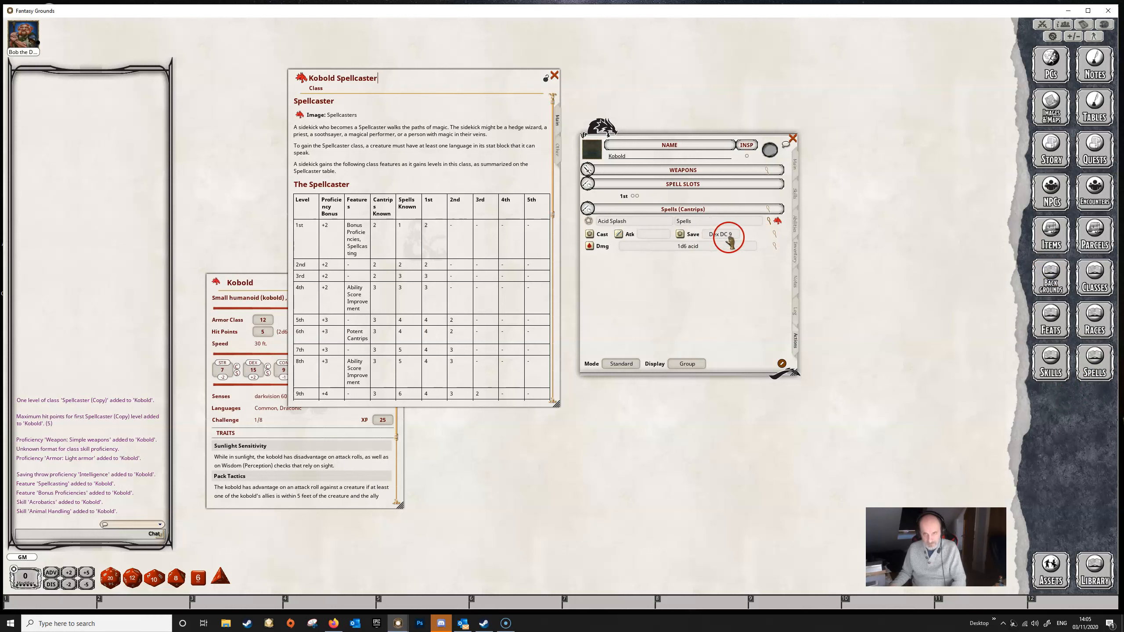
click(768, 209)
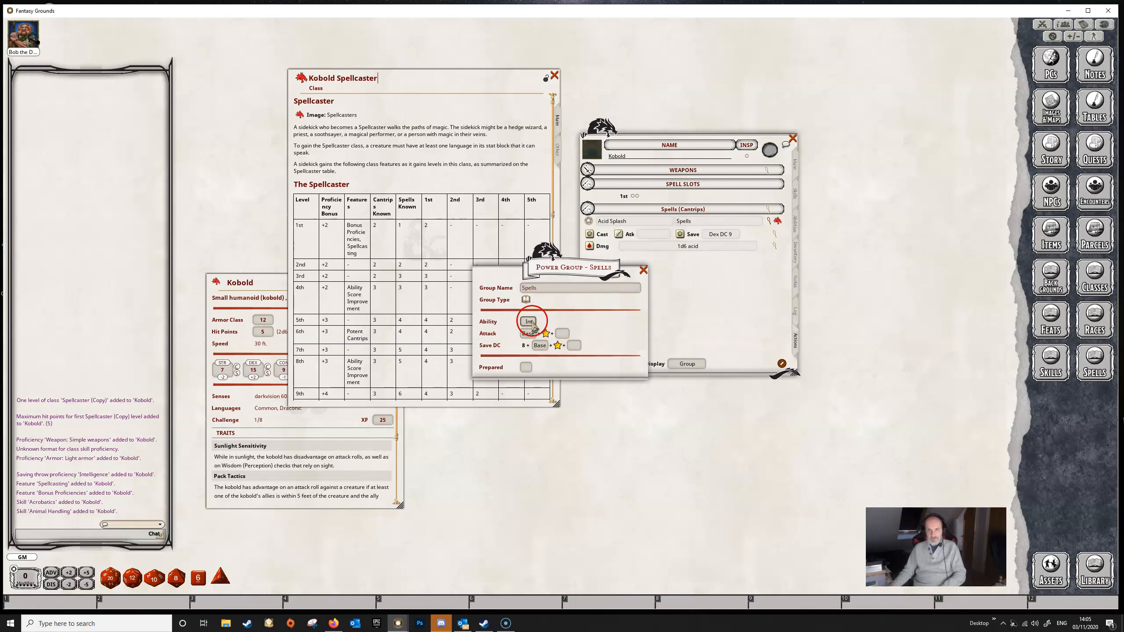
click(643, 271)
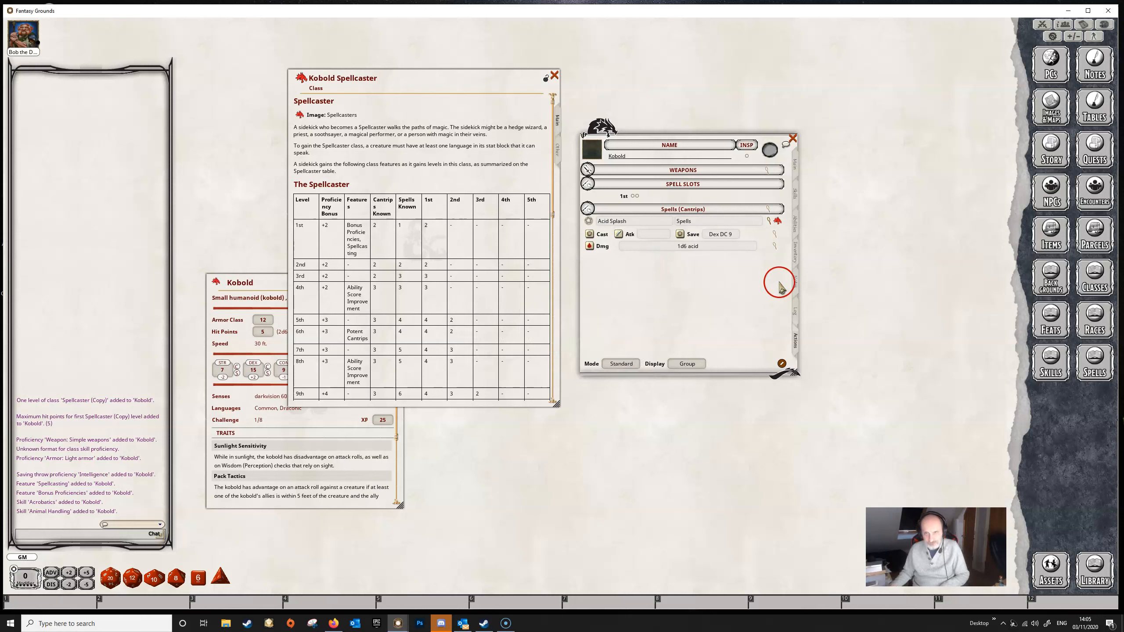
- Review the Kobold character's class and level details, including the caster setting of its spellcaster class
click(796, 167)
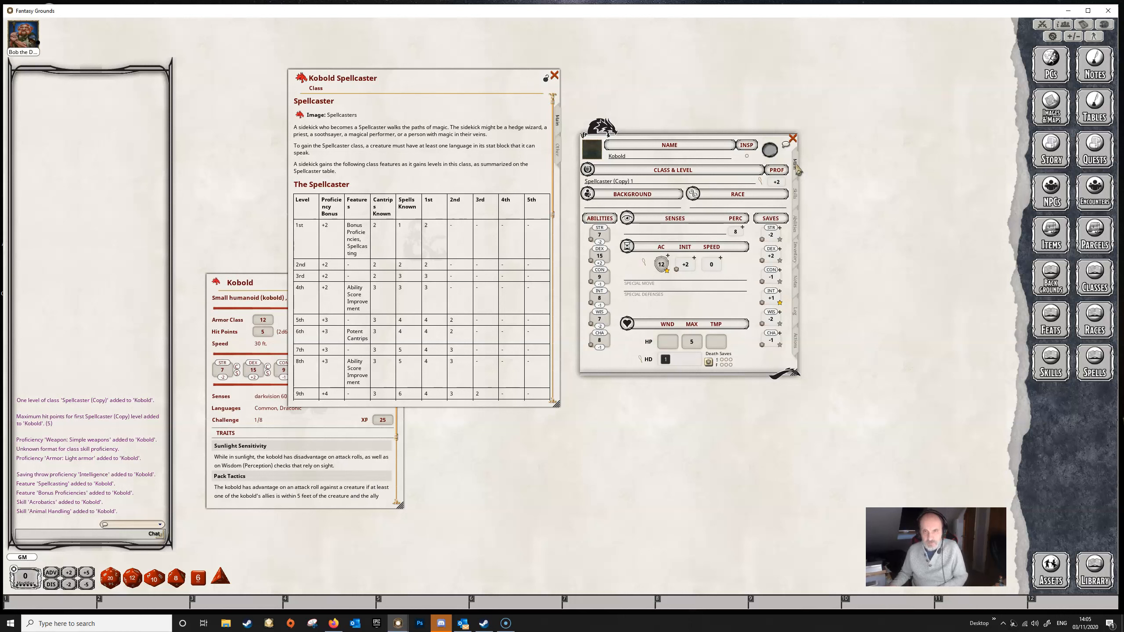
drag(799, 171, 762, 184)
click(759, 182)
drag(595, 275, 700, 290)
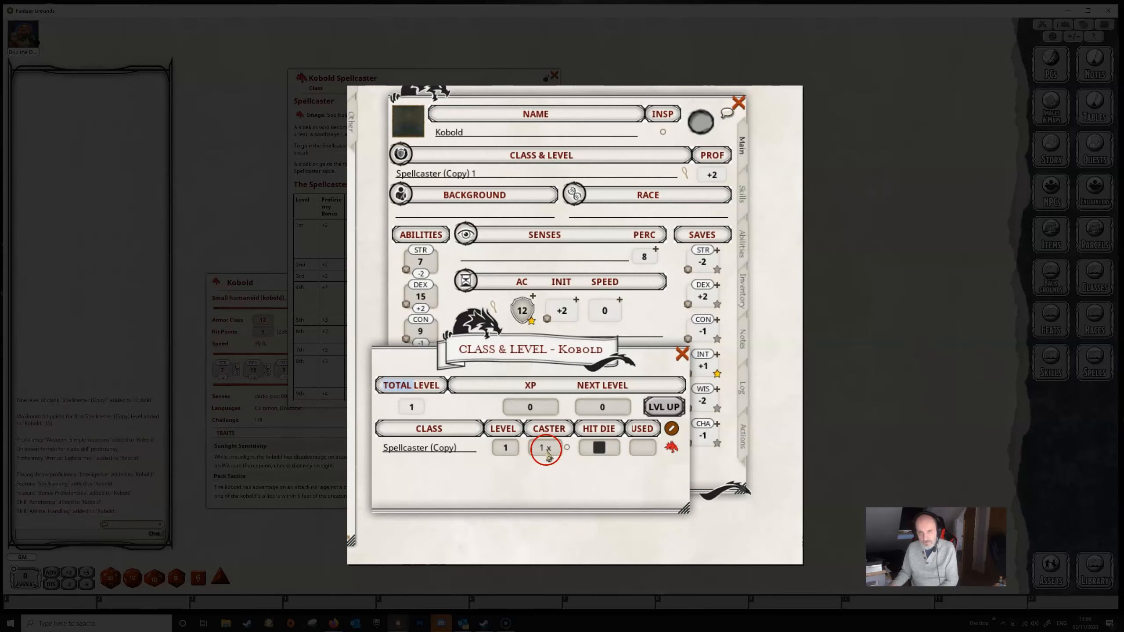
click(682, 354)
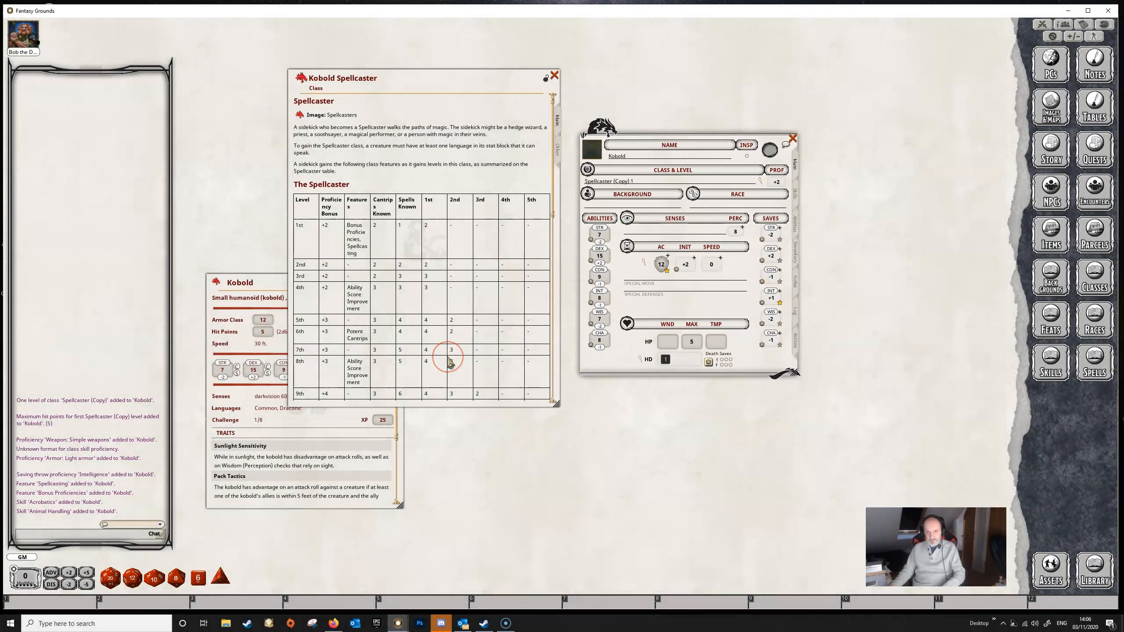
- Unlock the Kobold NPC record and add its Sunlight Sensitivity trait, with its description, to the character's traits
click(794, 223)
drag(257, 283, 373, 181)
scroll(402, 337, down, 2)
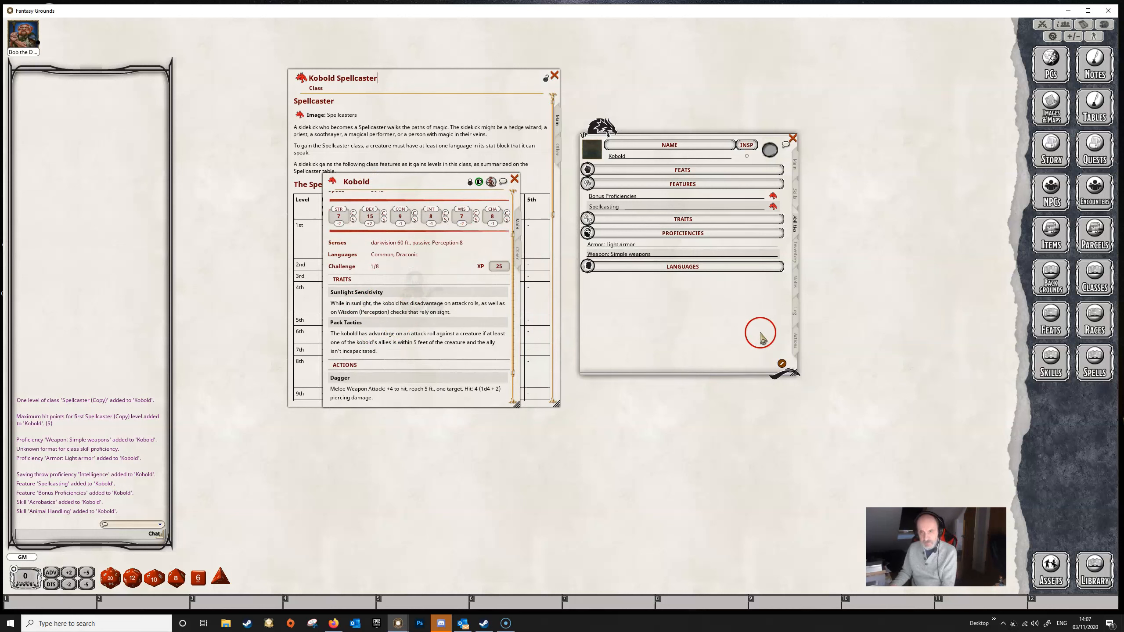
click(470, 187)
scroll(465, 295, up, 1)
scroll(467, 299, down, 3)
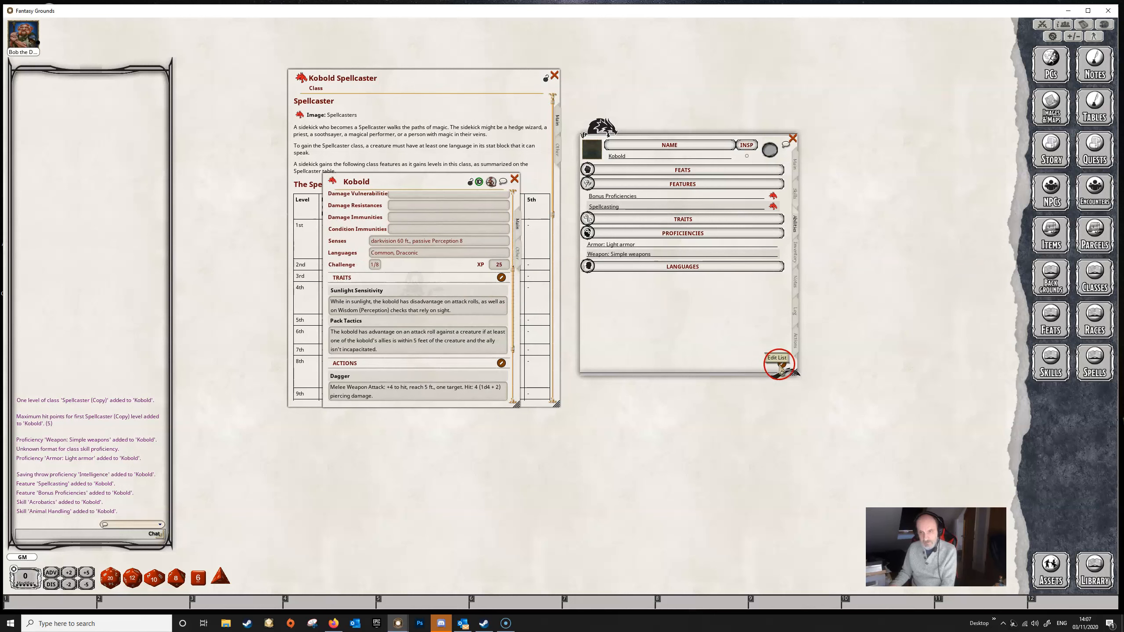
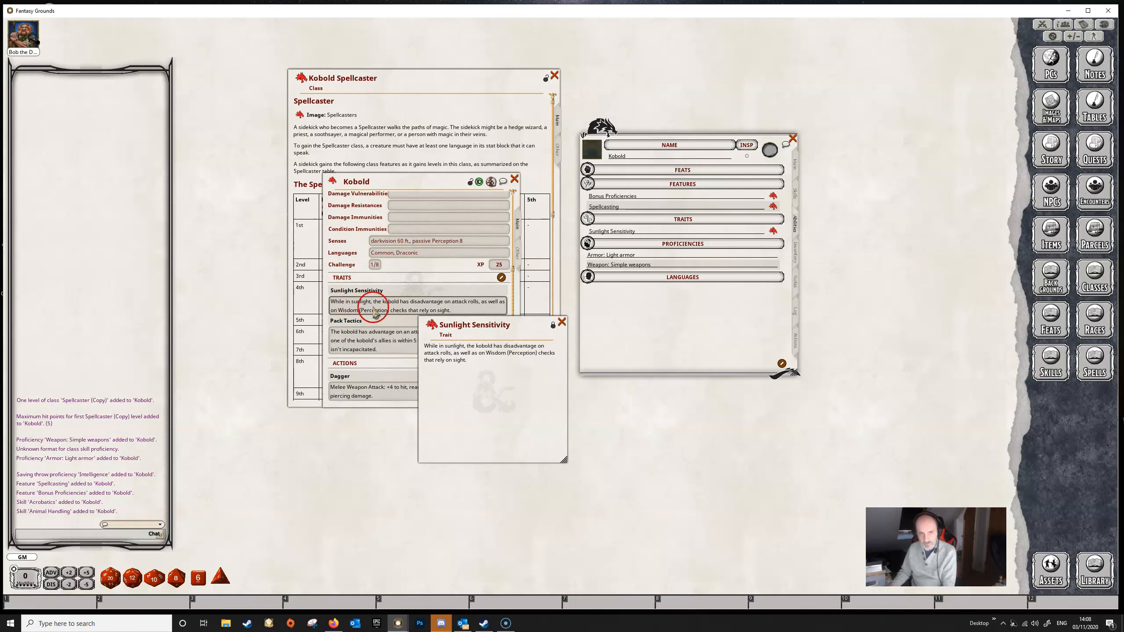
click(776, 234)
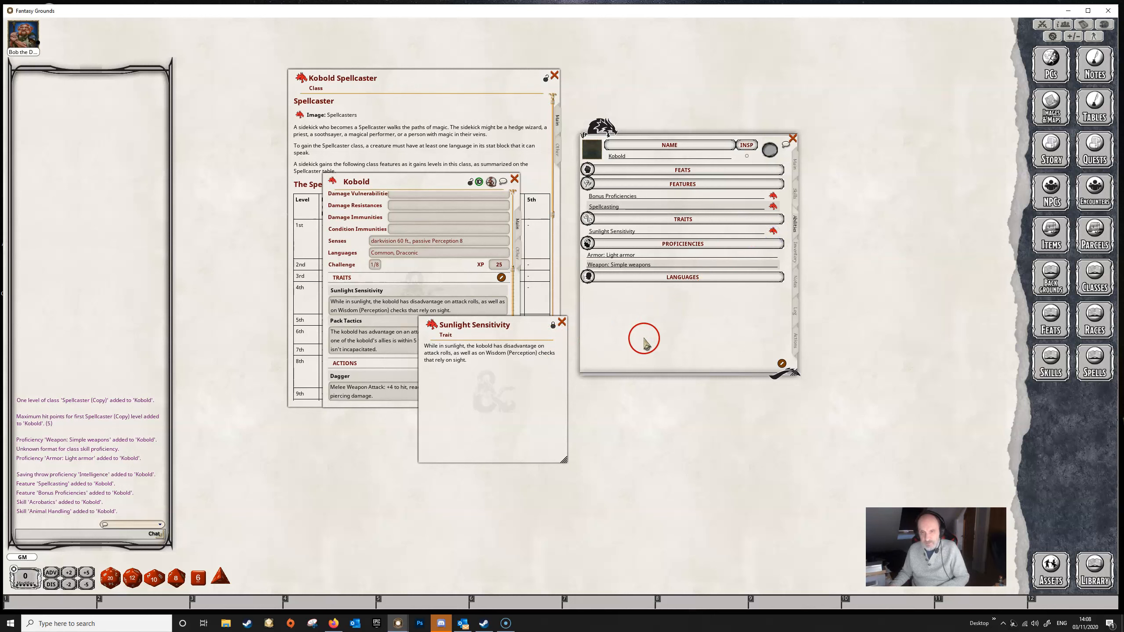
- Add Sunlight Sensitivity to the Kobold character's powers, give the character a portrait, and close the trait and NPC records
click(795, 345)
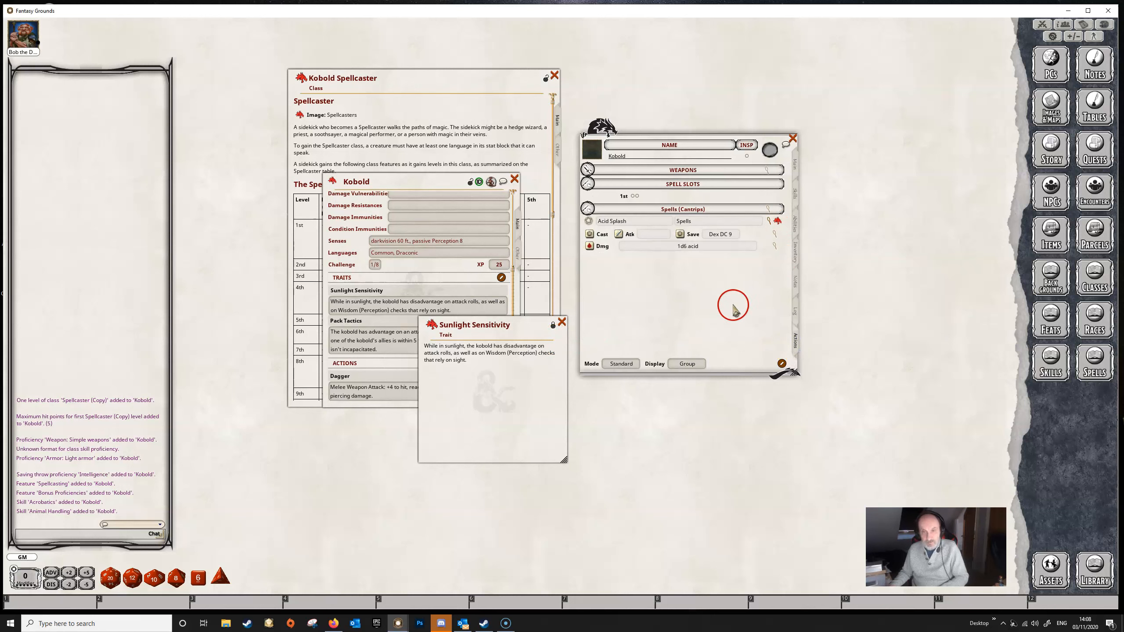
drag(430, 322, 681, 288)
click(562, 322)
click(592, 150)
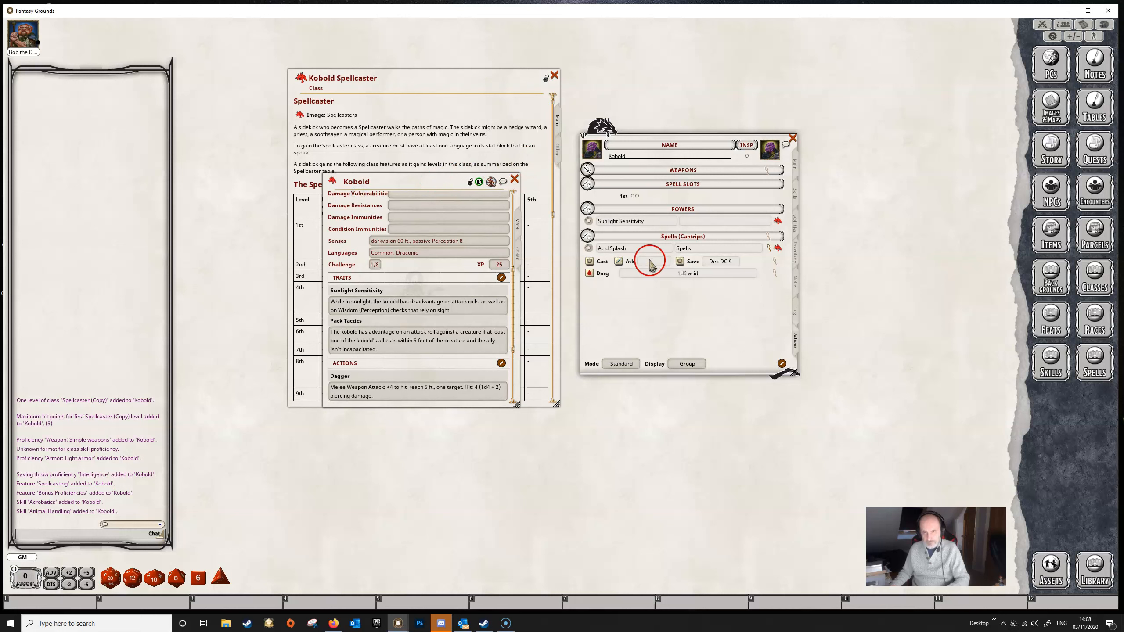
click(514, 179)
click(683, 301)
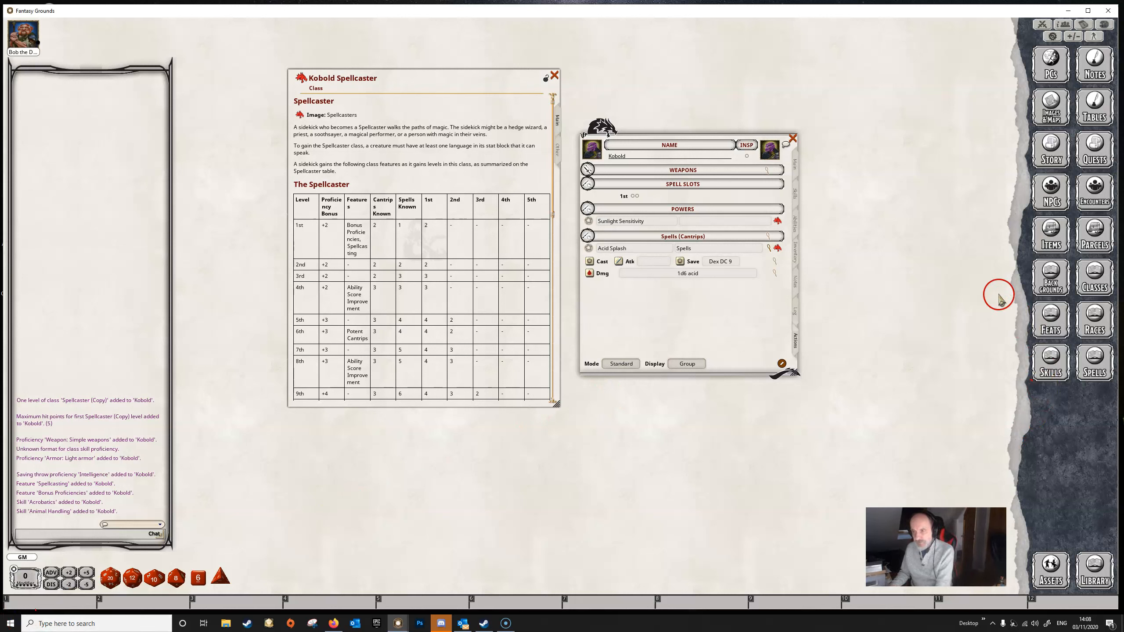
- Share the Kobold Spellcaster class from the class list with the players
click(1097, 284)
right_click(512, 173)
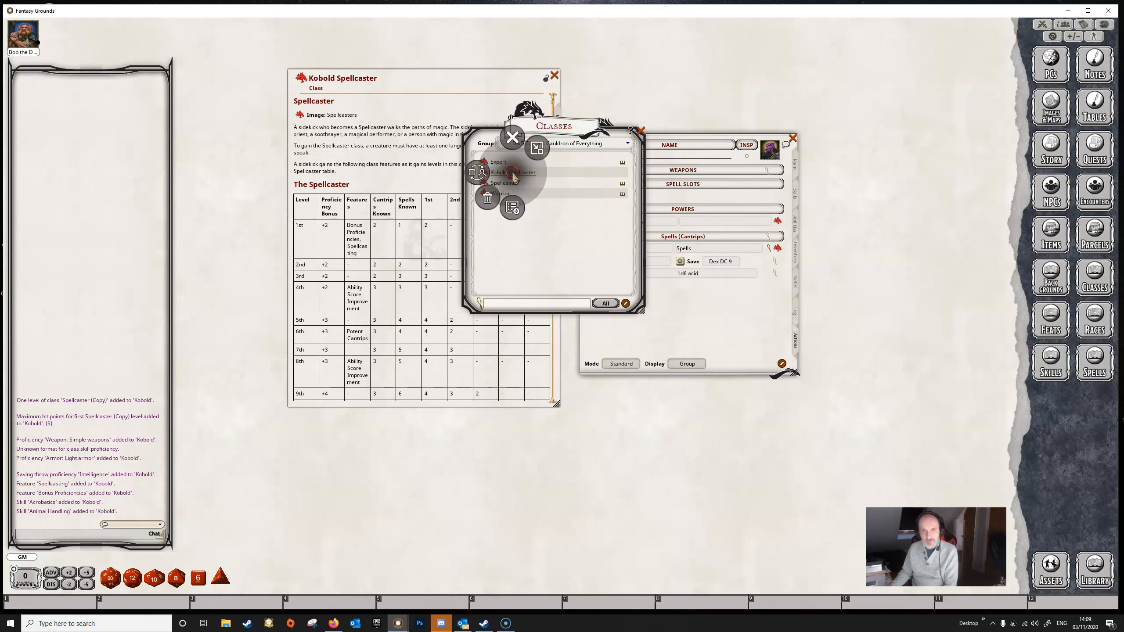
click(472, 176)
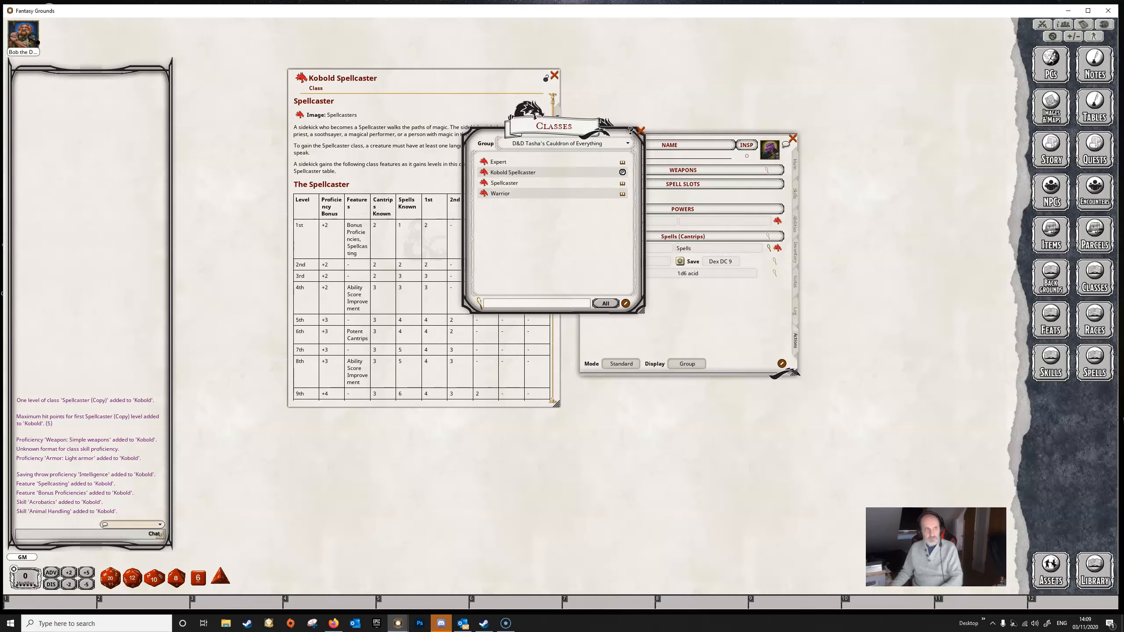
- Switch to the player's Fantasy Grounds window and choose Kobold as the player's character, showing its sheet
drag(0, 22, 675, 14)
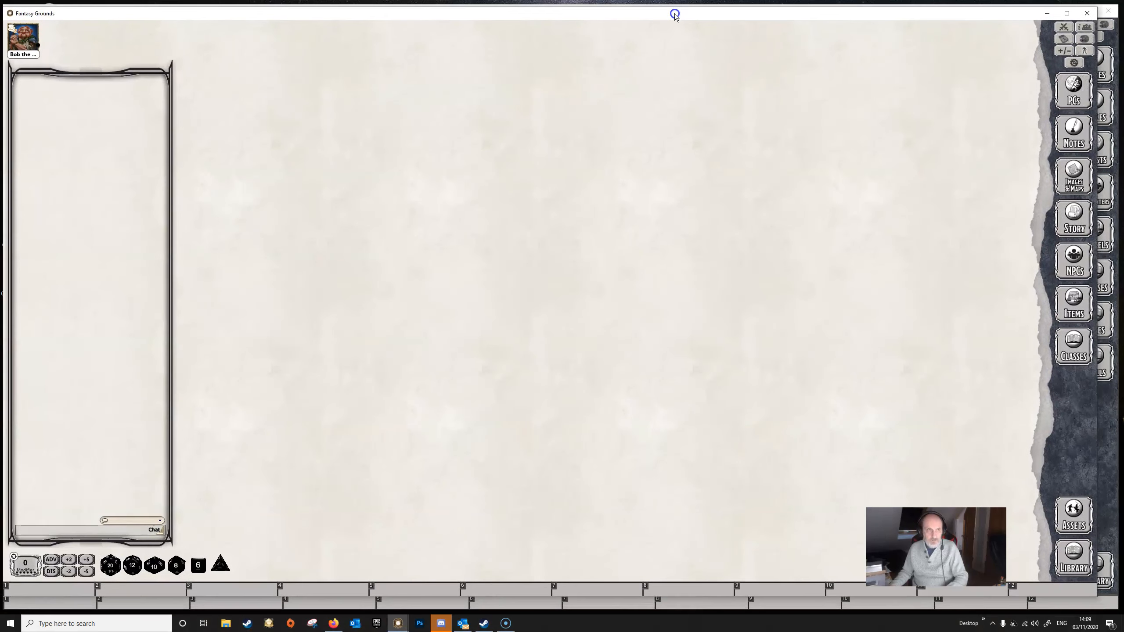
click(1058, 103)
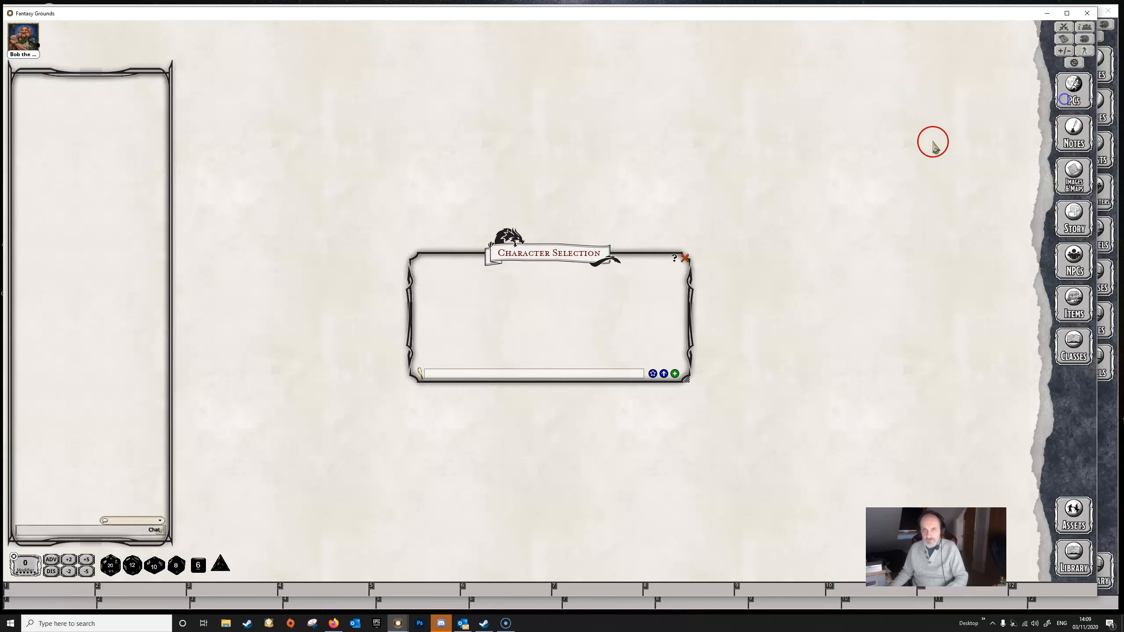
click(436, 288)
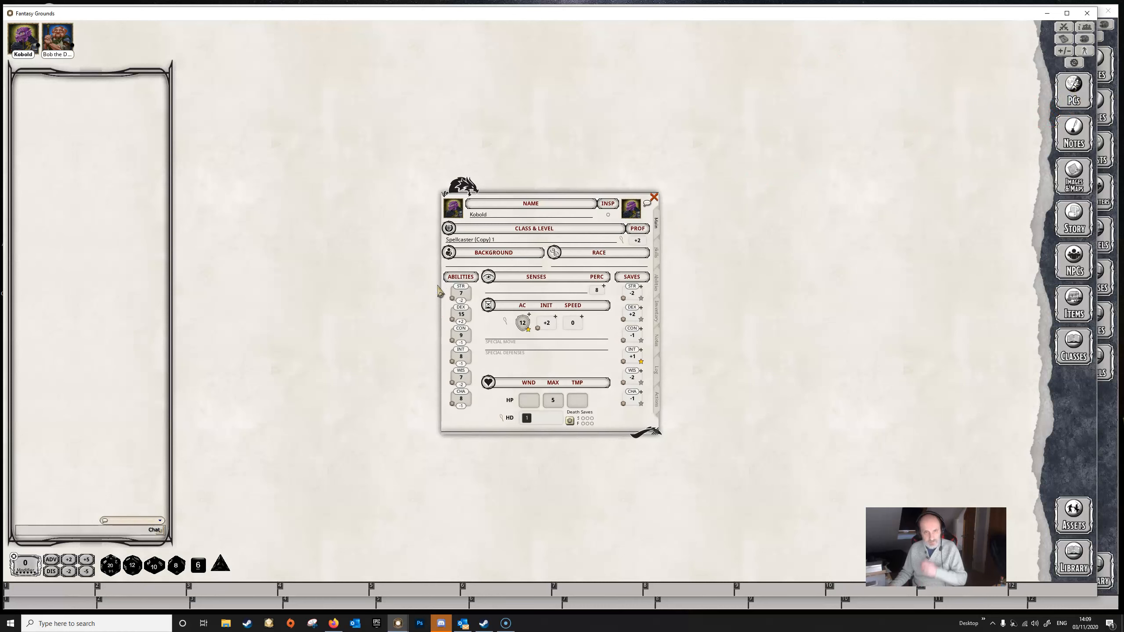
- Raise the Kobold character to level 4 by adding three more levels of the shared Kobold Spellcaster class
click(1072, 348)
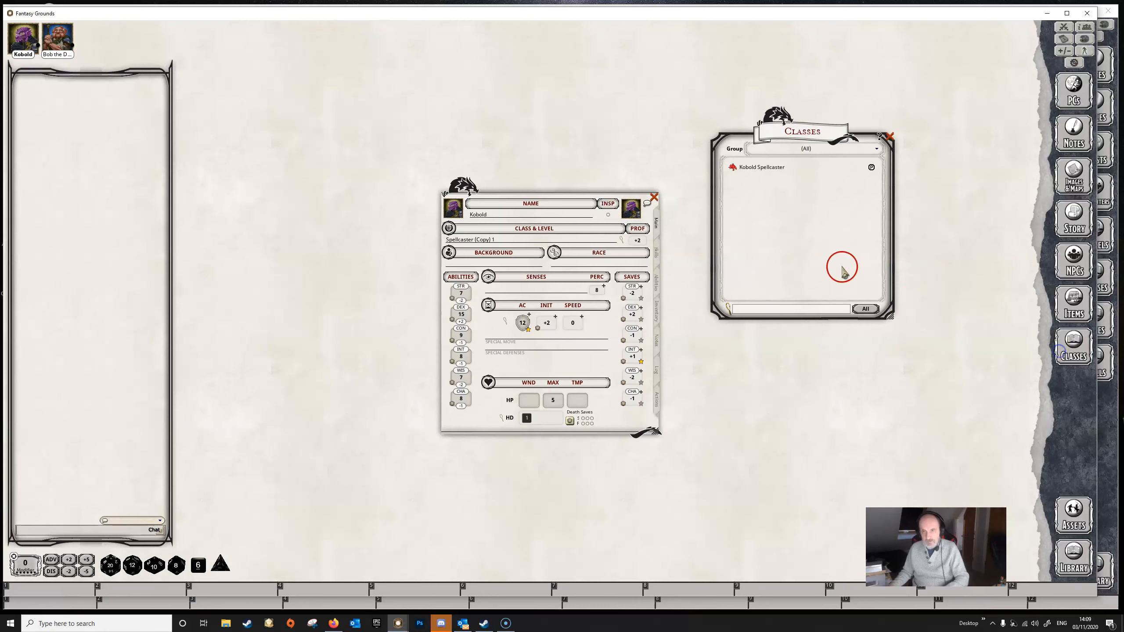
click(764, 169)
drag(739, 213, 453, 243)
drag(741, 214, 490, 240)
- Check the levelled Kobold's spell slots against the class table, and review its features, Sunlight Sensitivity trait and main stats
click(657, 399)
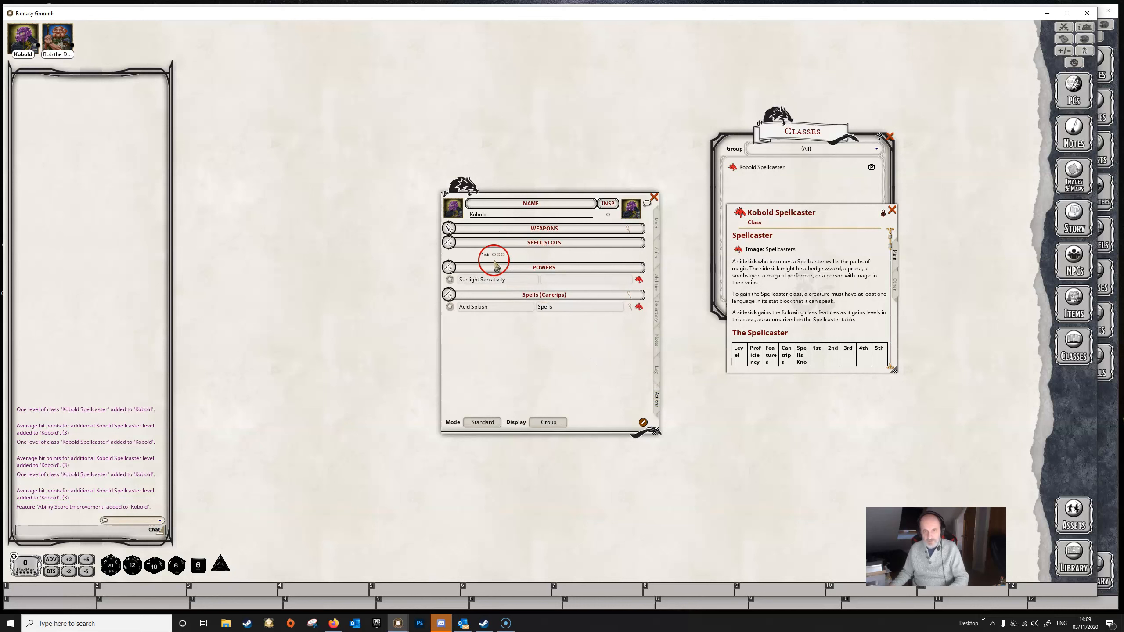
scroll(835, 332, down, 5)
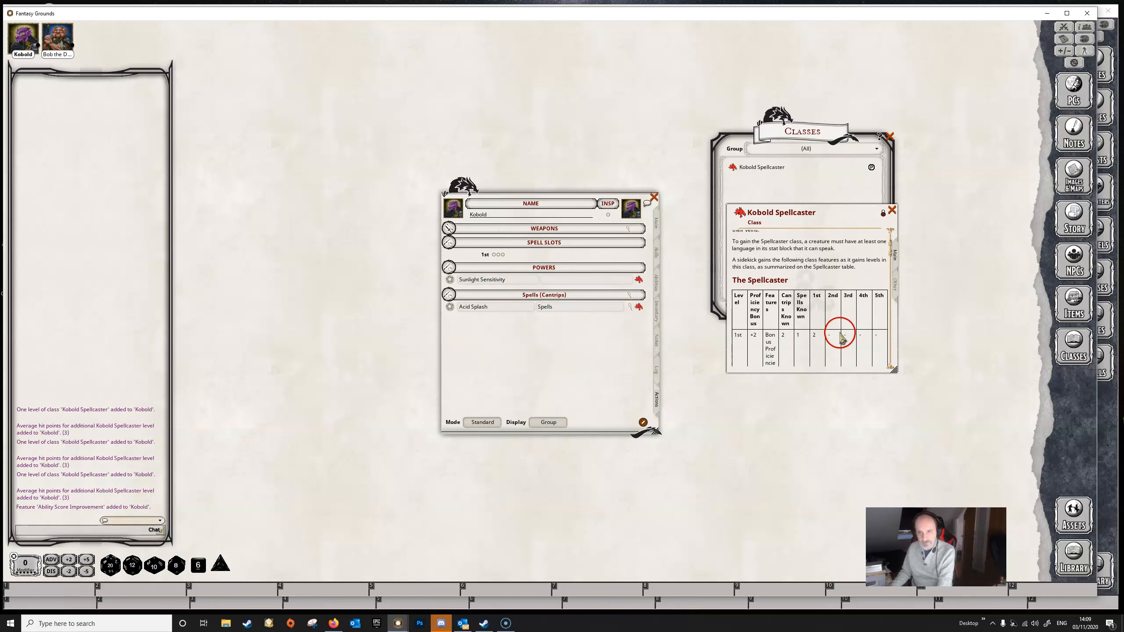
scroll(833, 334, down, 1)
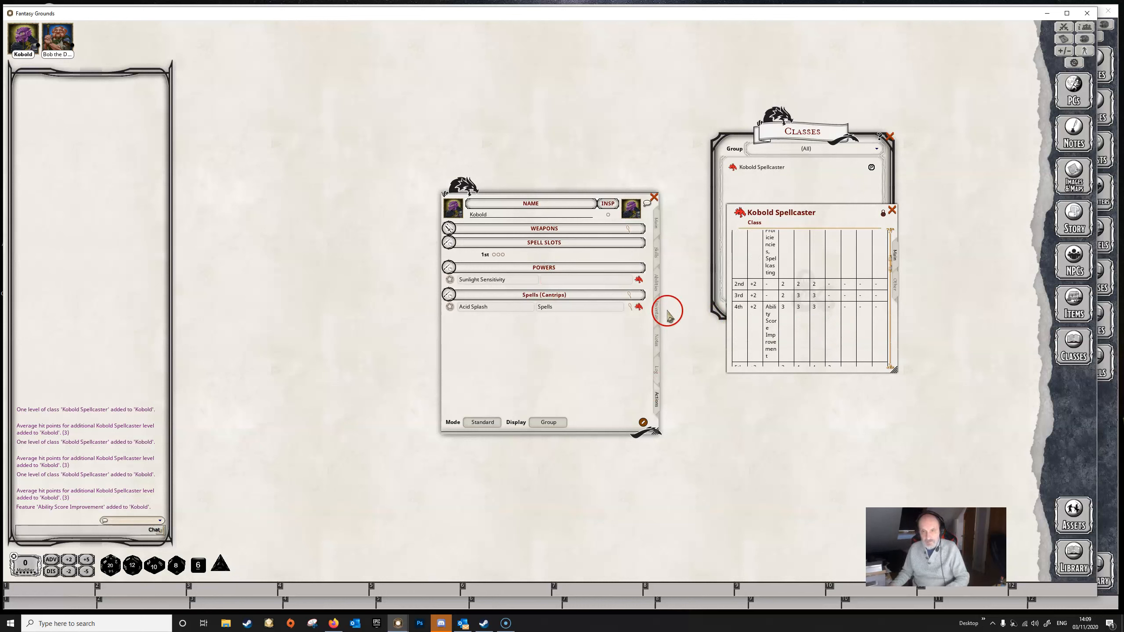
click(657, 289)
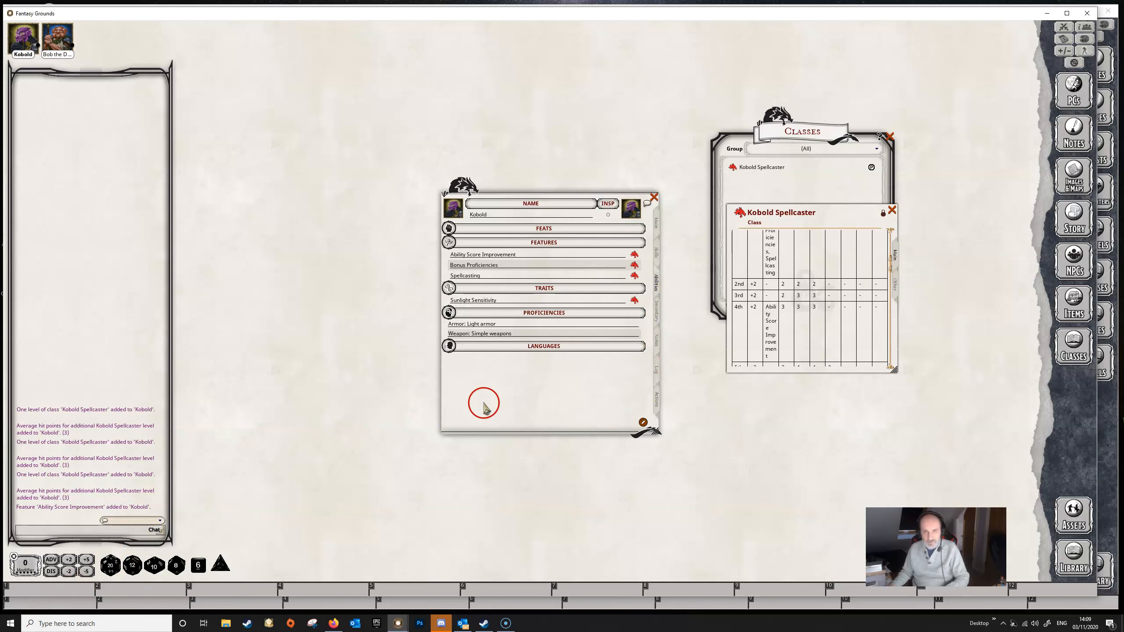
click(634, 300)
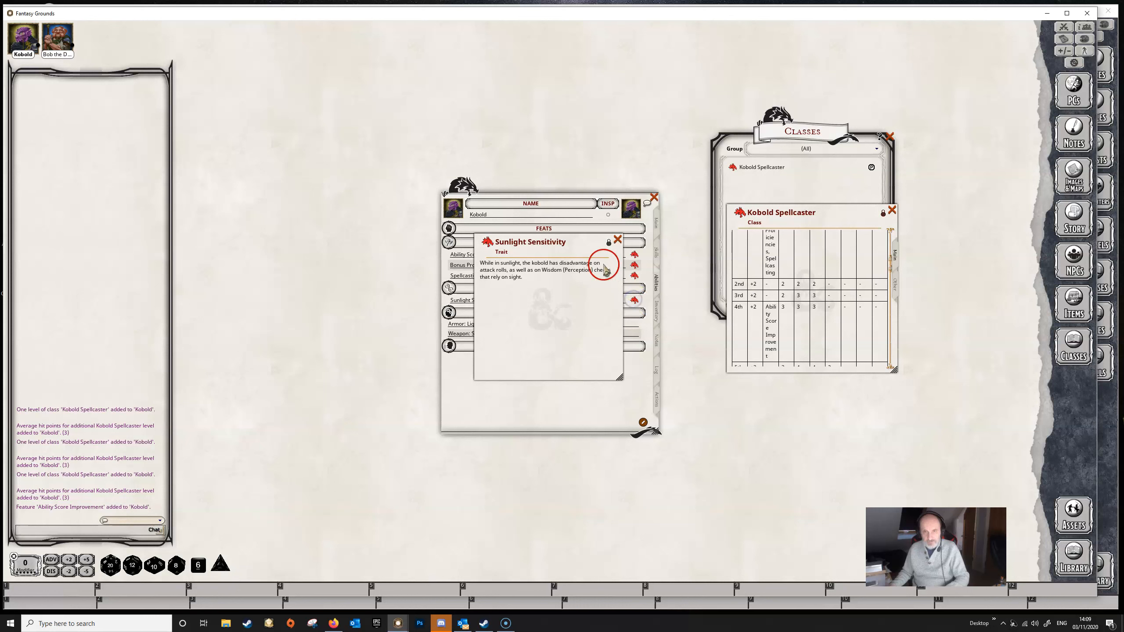
click(618, 240)
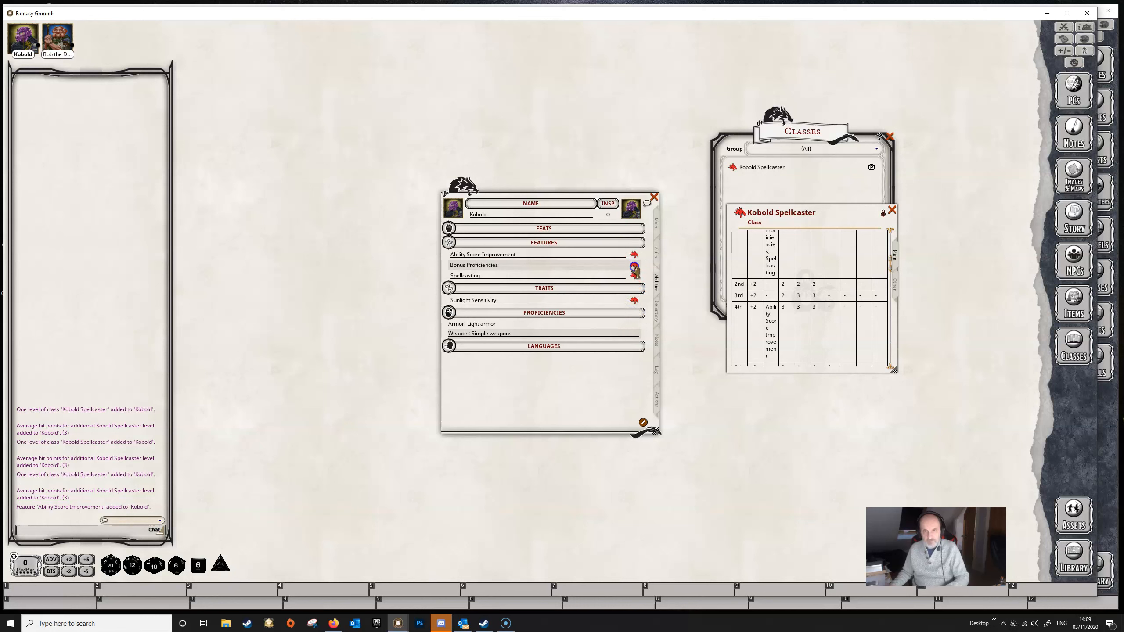
click(634, 267)
click(619, 241)
click(656, 224)
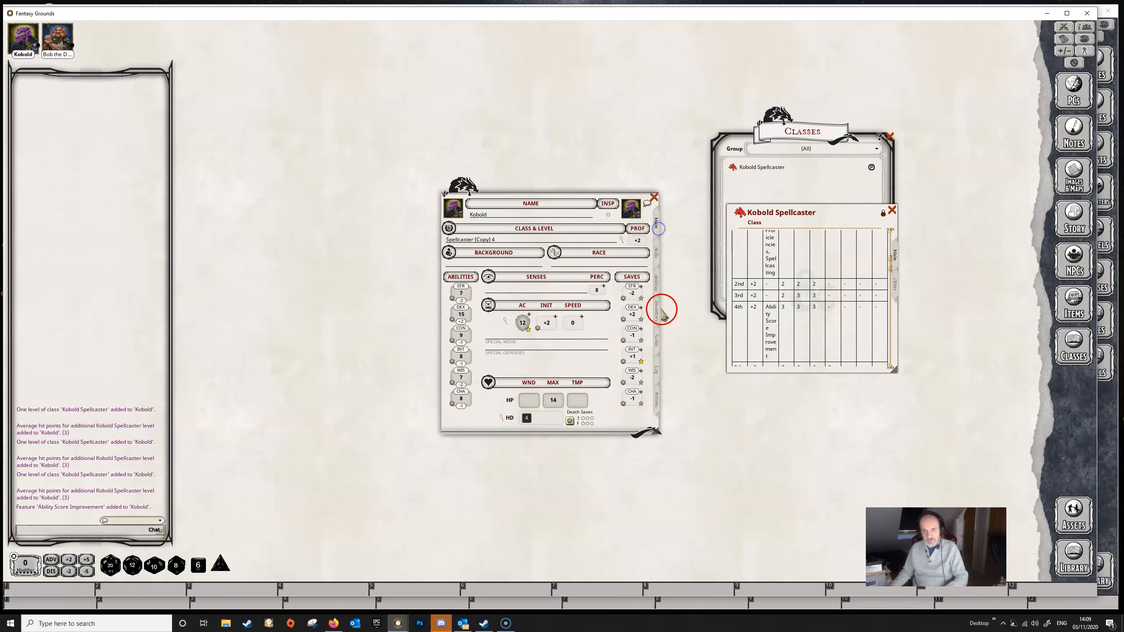
click(658, 403)
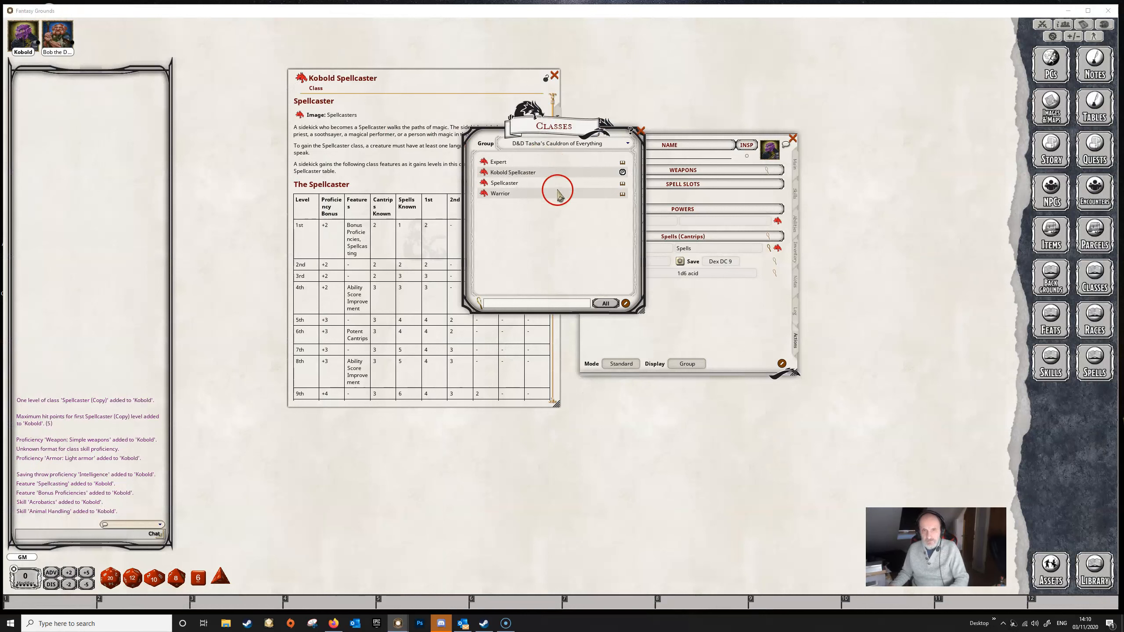
- Back in the GM window, review the Expert class's level table, first-level proficiencies and features, then close its record
double_click(496, 162)
drag(541, 228, 531, 201)
scroll(571, 317, down, 5)
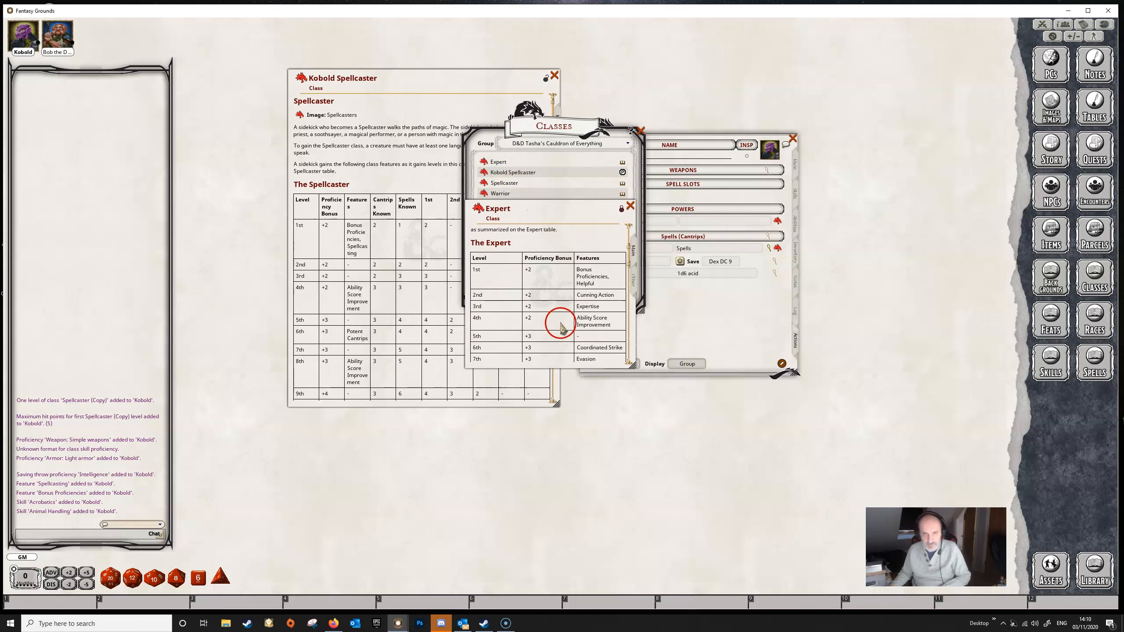
click(633, 279)
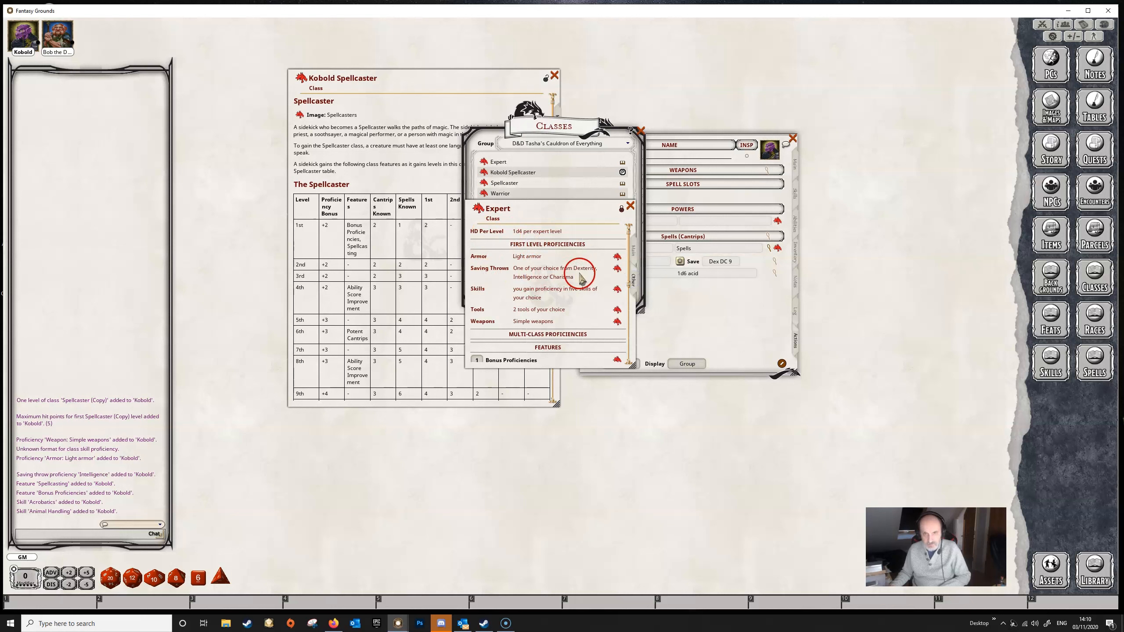
scroll(553, 287, down, 4)
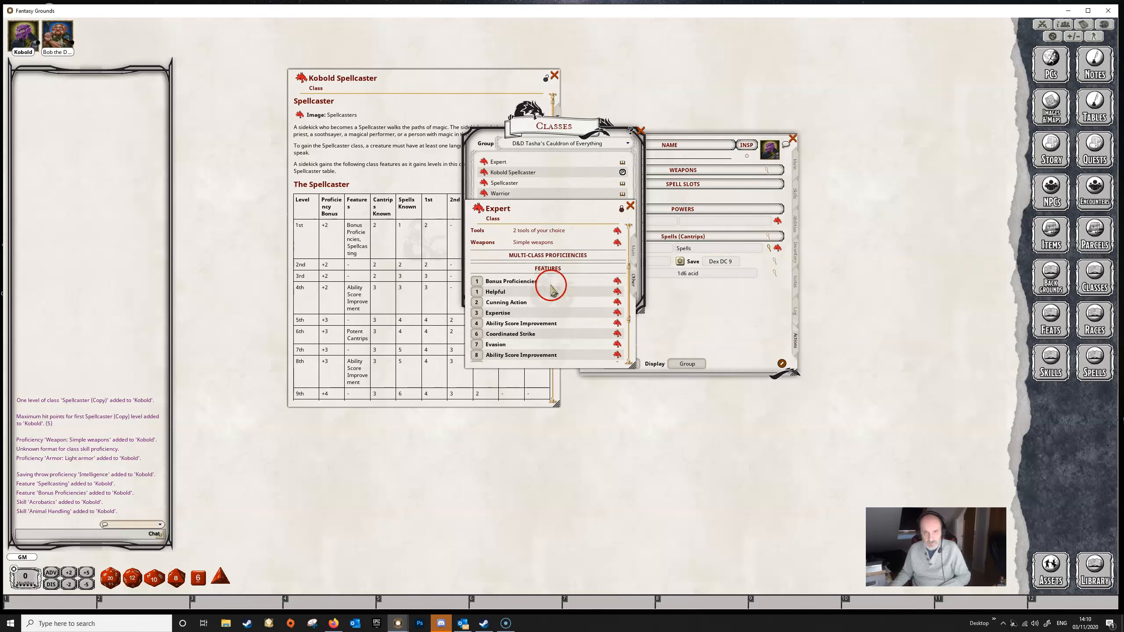
scroll(551, 294, down, 1)
scroll(559, 310, down, 1)
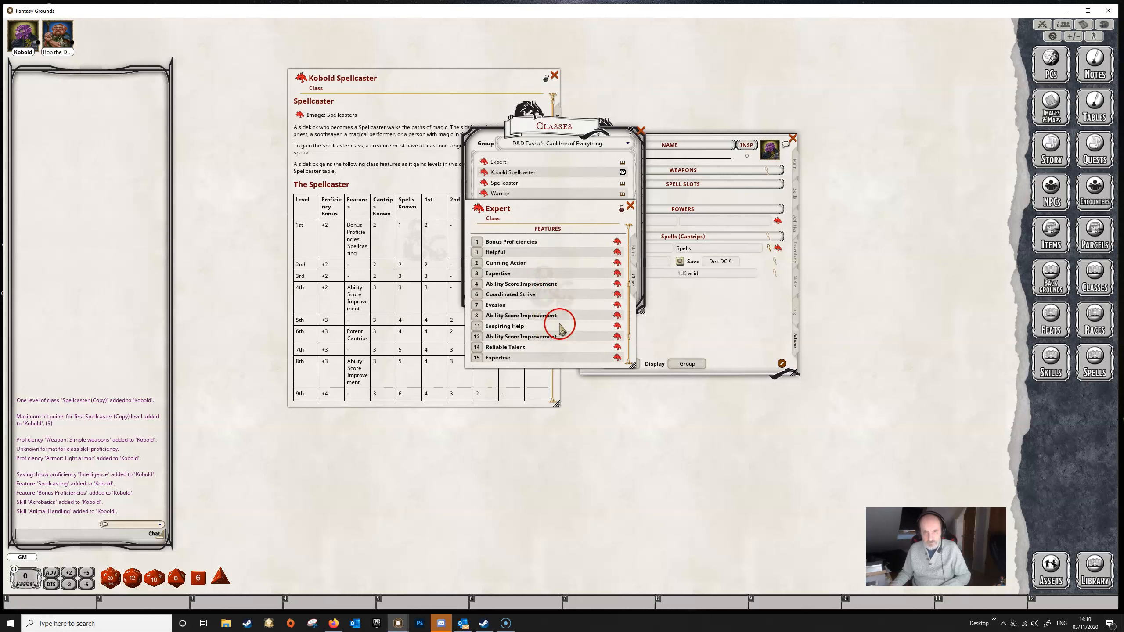
scroll(562, 330, up, 3)
scroll(563, 339, up, 3)
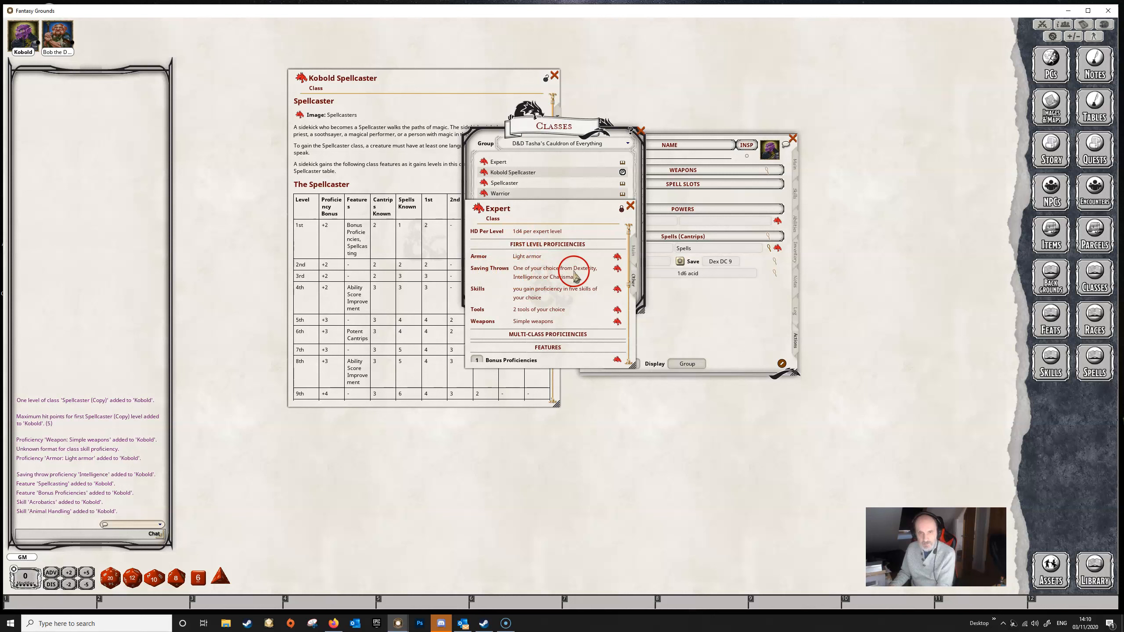
click(630, 206)
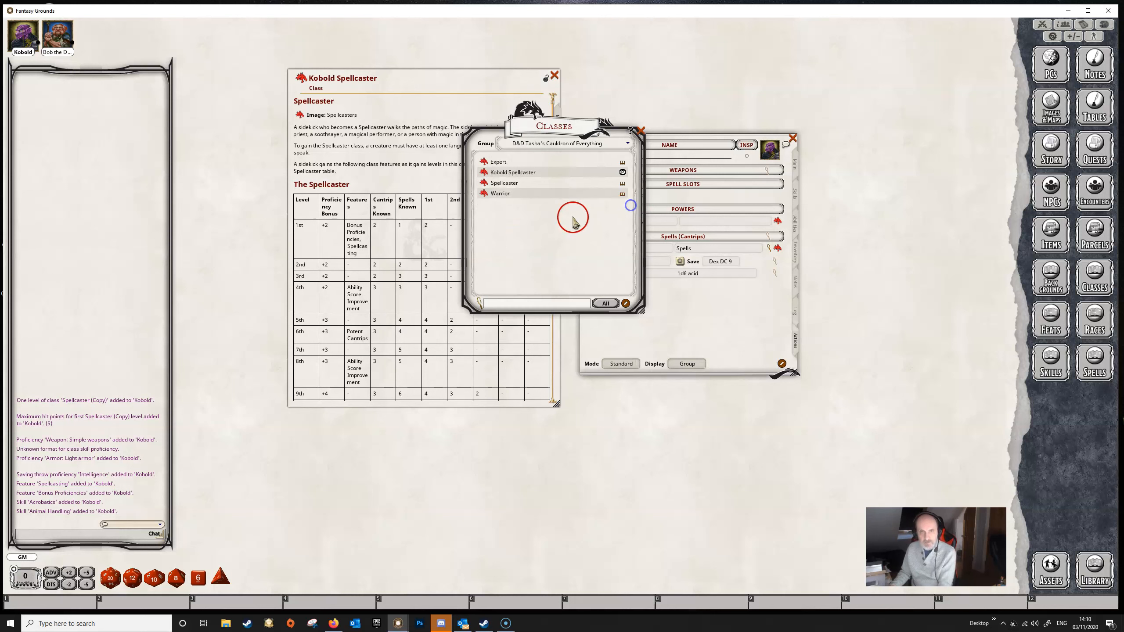
- Review the Warrior class's description, first-level proficiencies and features by level, and close its record
click(500, 195)
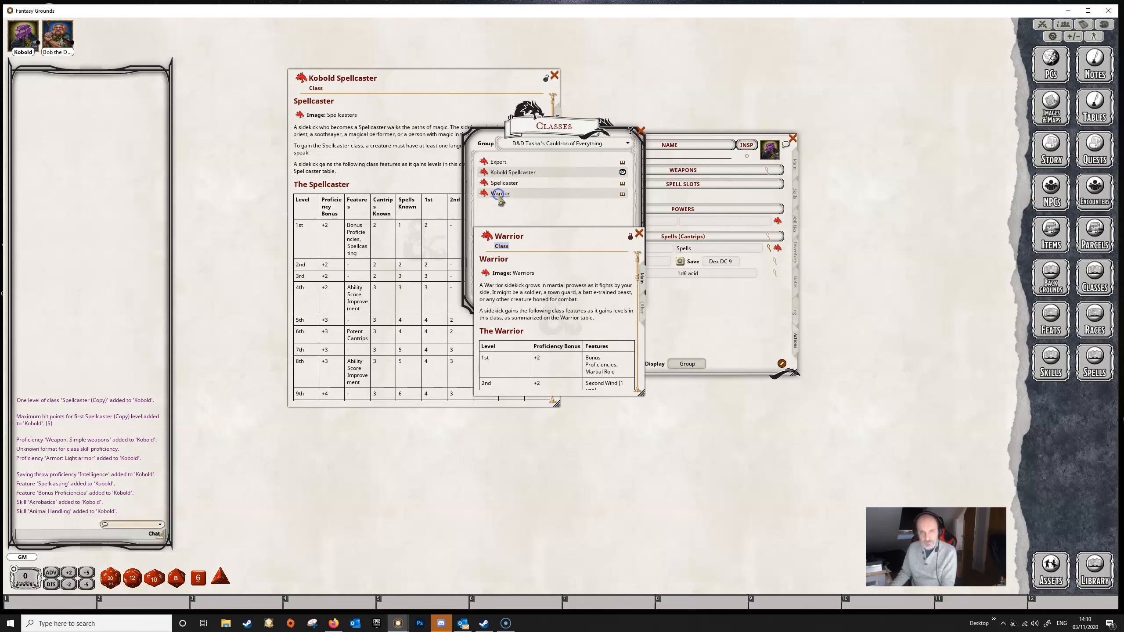
click(642, 304)
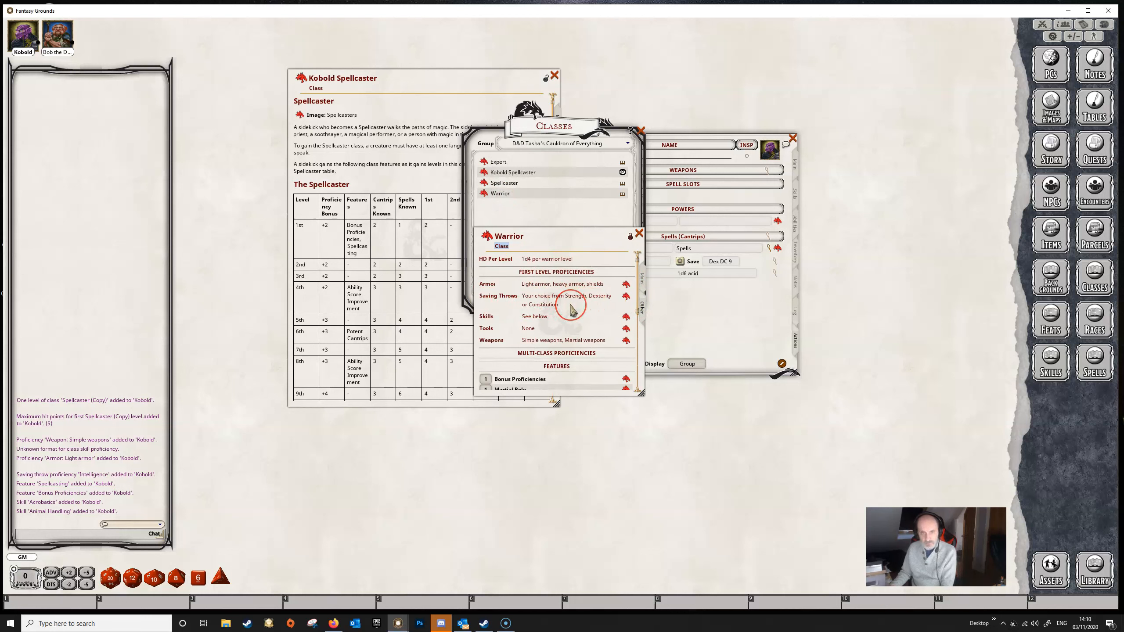
scroll(572, 306, down, 5)
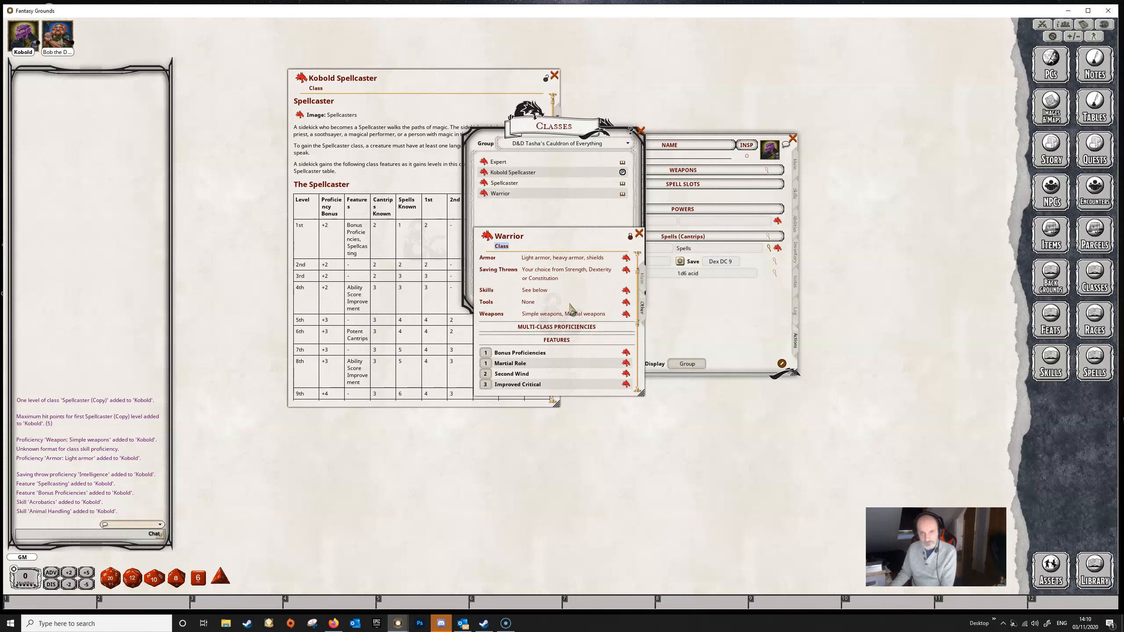
scroll(574, 327, down, 3)
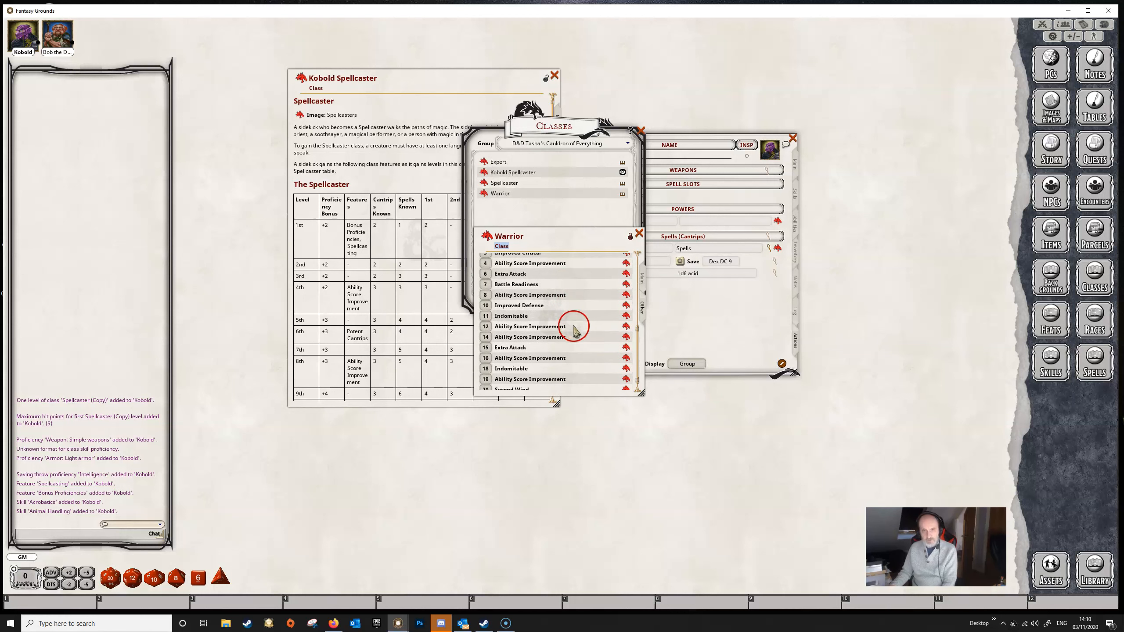
scroll(582, 371, up, 8)
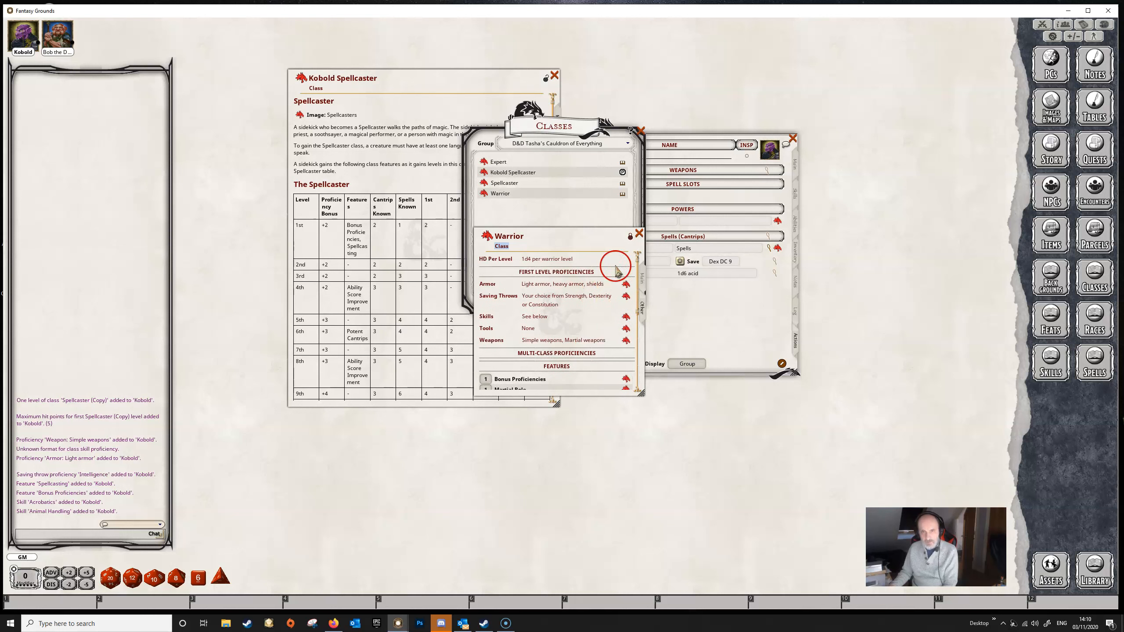
click(639, 234)
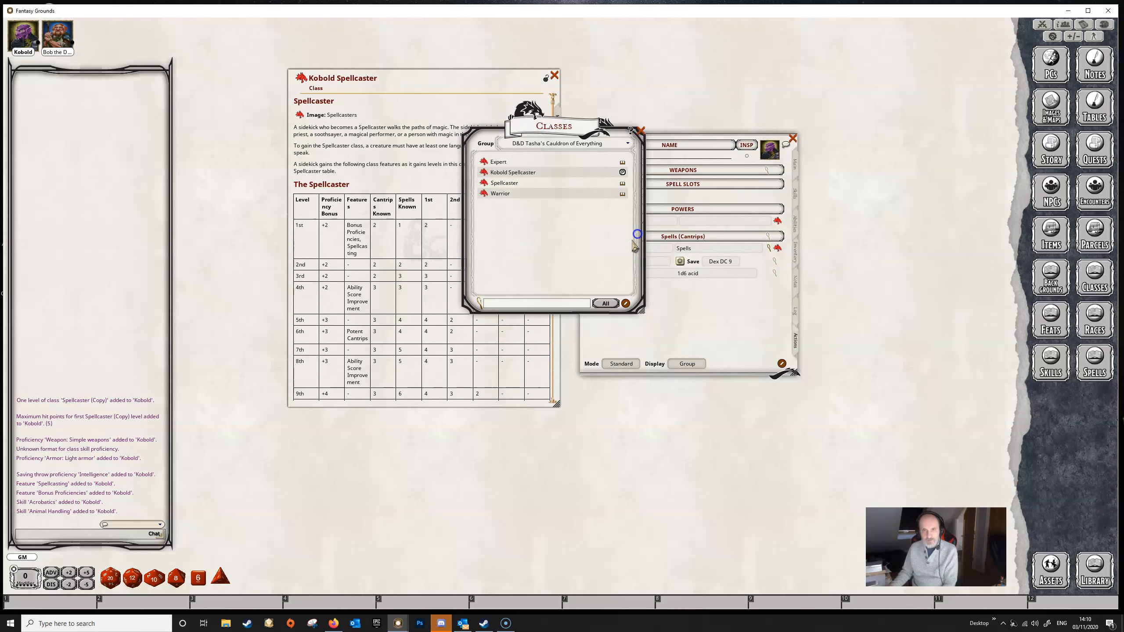